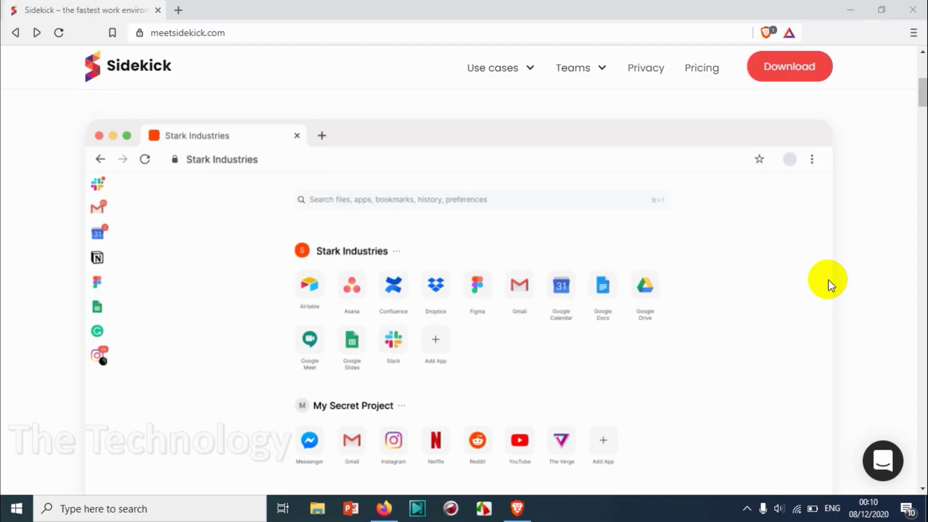
scroll(812, 273, up, 7)
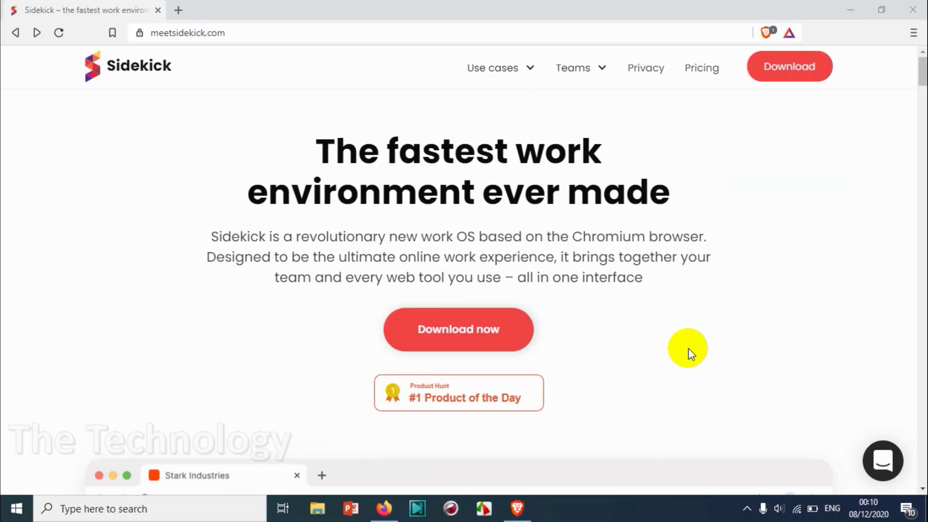
drag(209, 73, 170, 68)
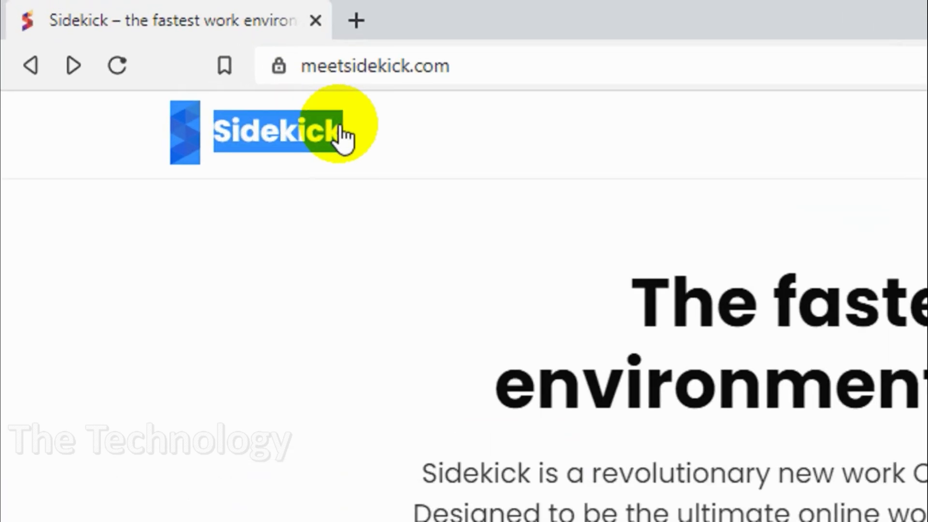
click(204, 66)
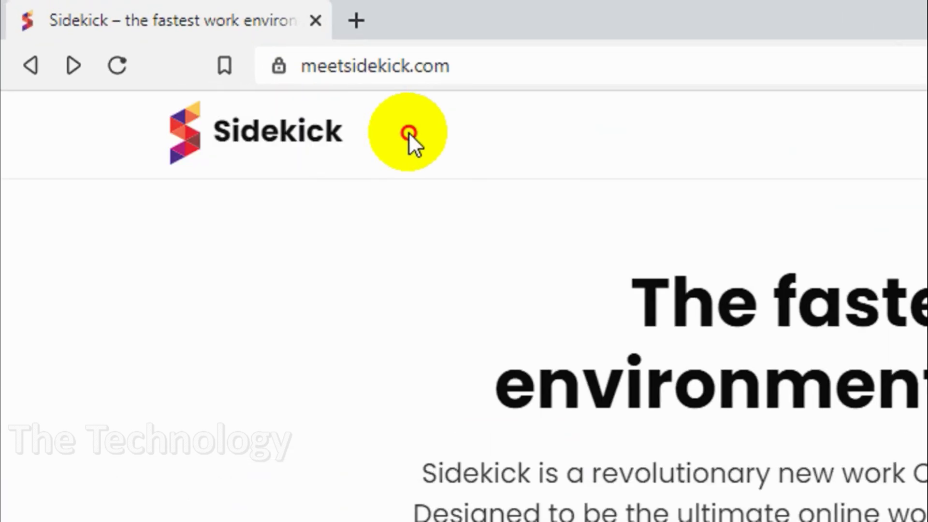
click(483, 67)
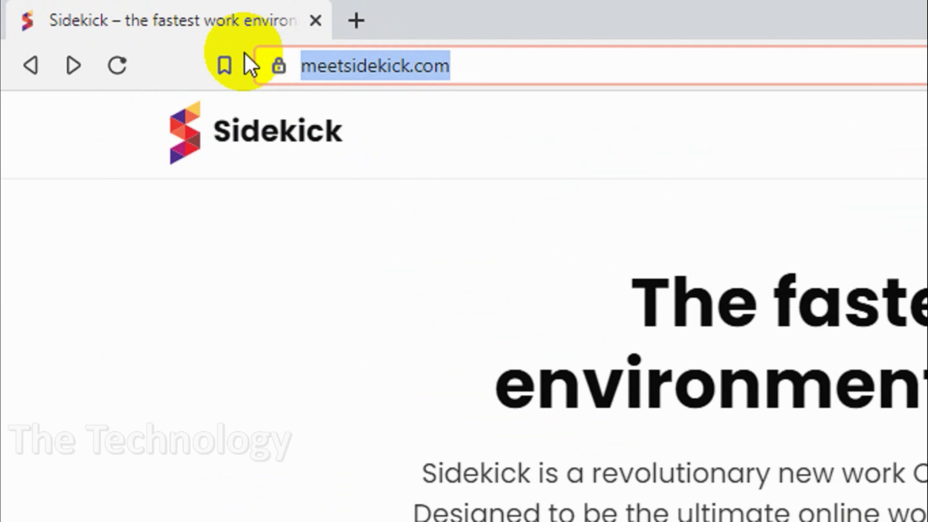
click(494, 135)
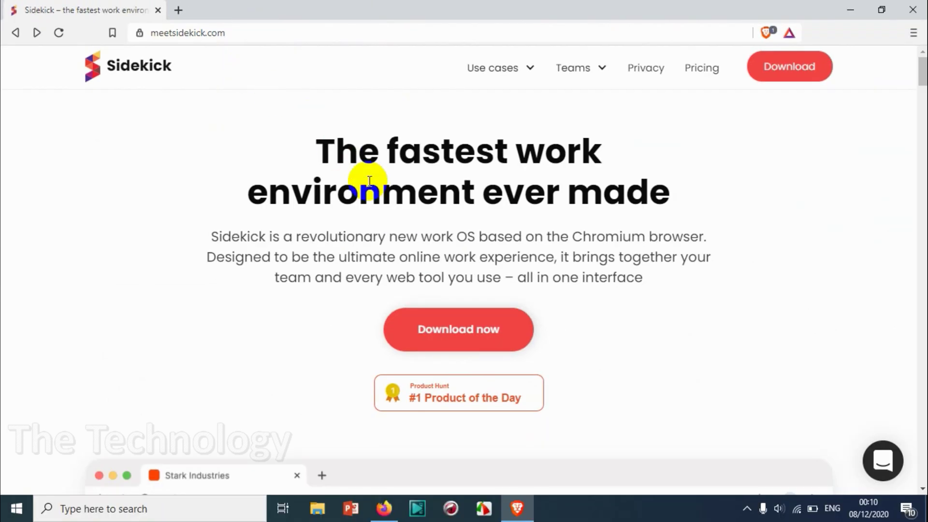
Download the Sidekick installer for Windows from meetsidekick.com and save it in the Downloads folder.
click(482, 337)
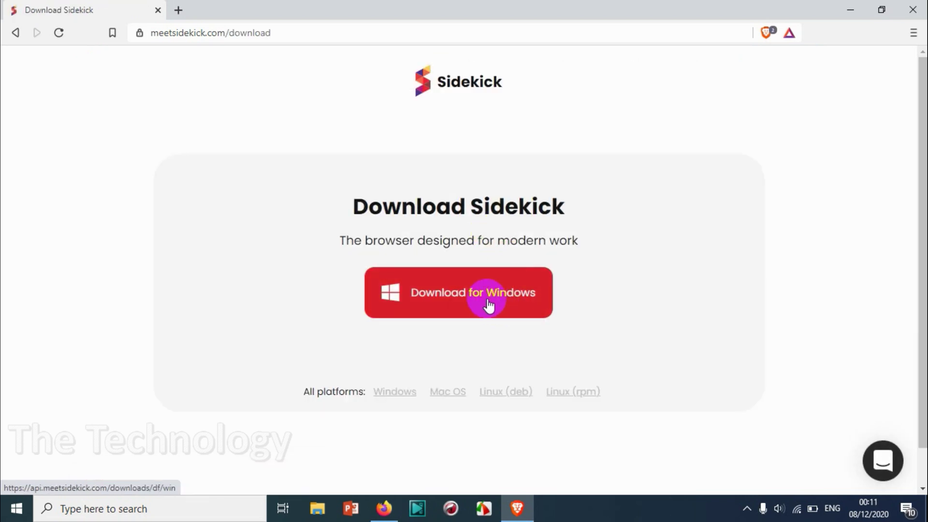
click(489, 304)
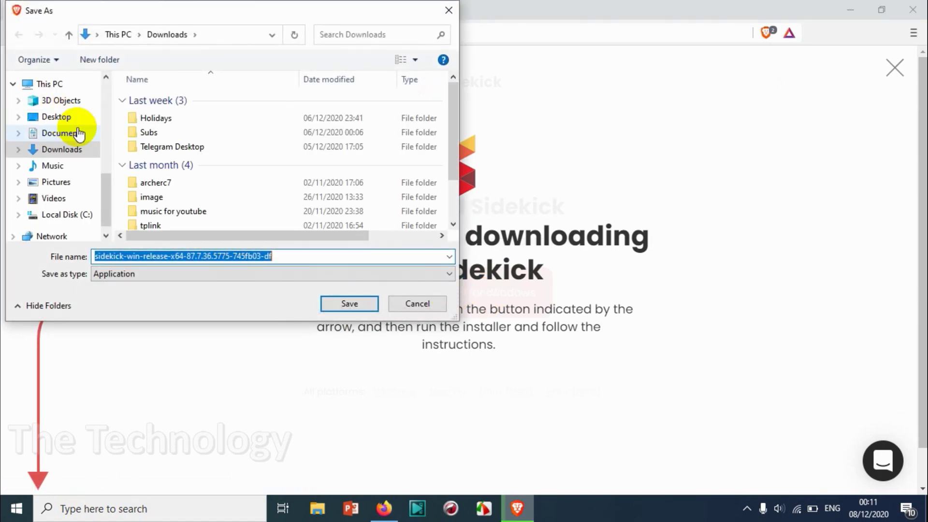
click(358, 303)
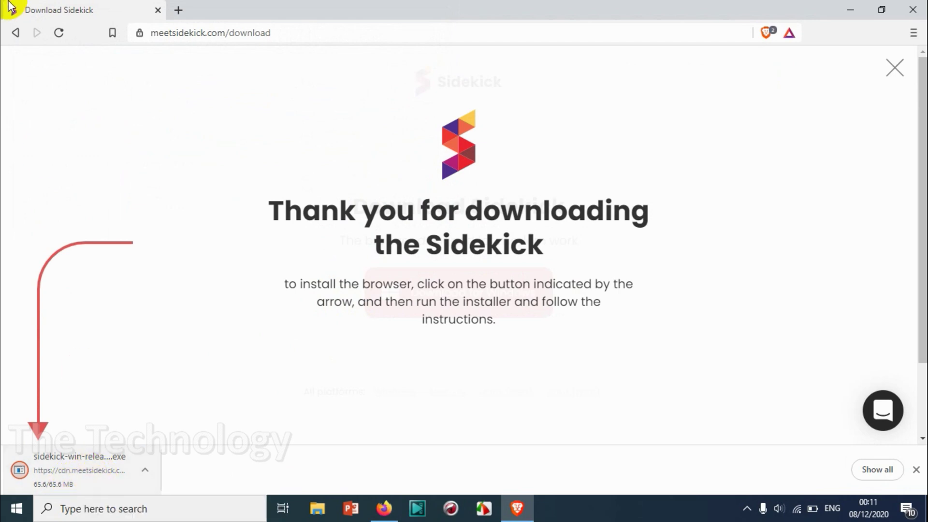
Return to the Sidekick homepage and examine the product preview with its app sidebar and workspaces.
click(18, 33)
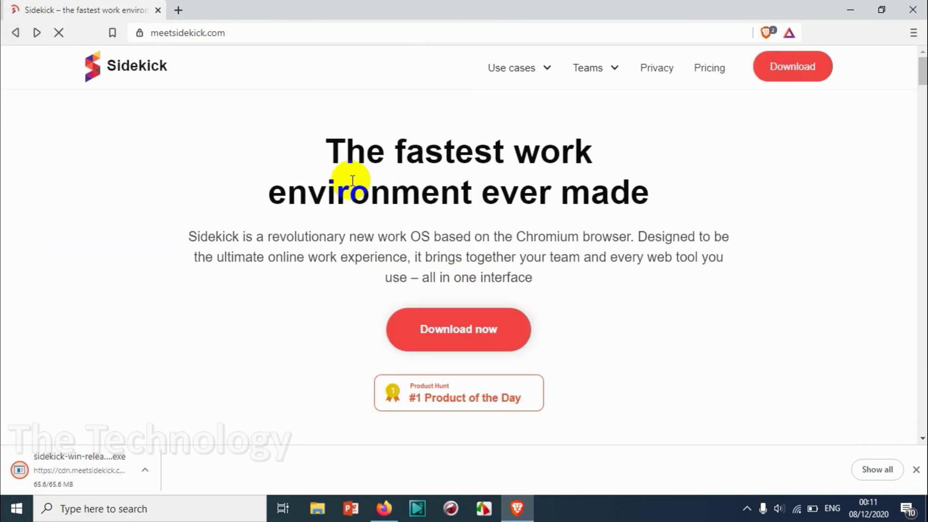
scroll(629, 276, down, 5)
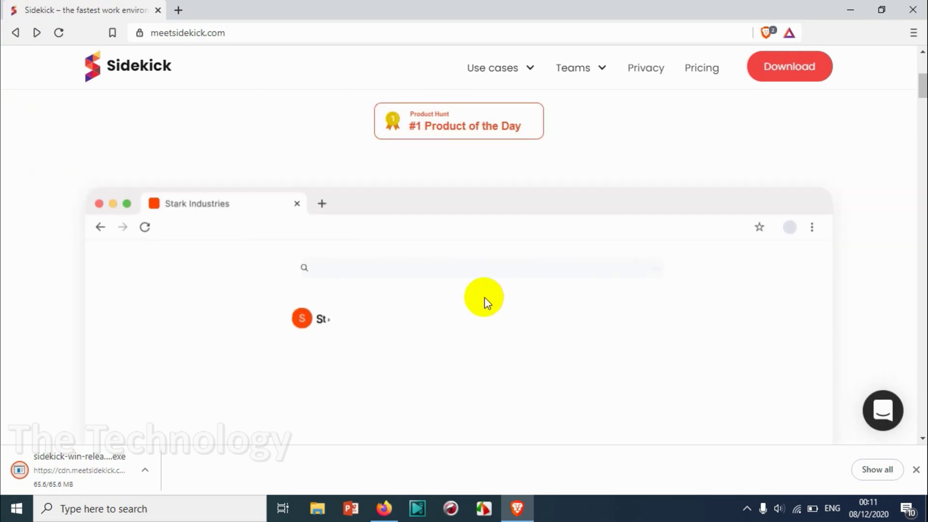
scroll(482, 300, up, 5)
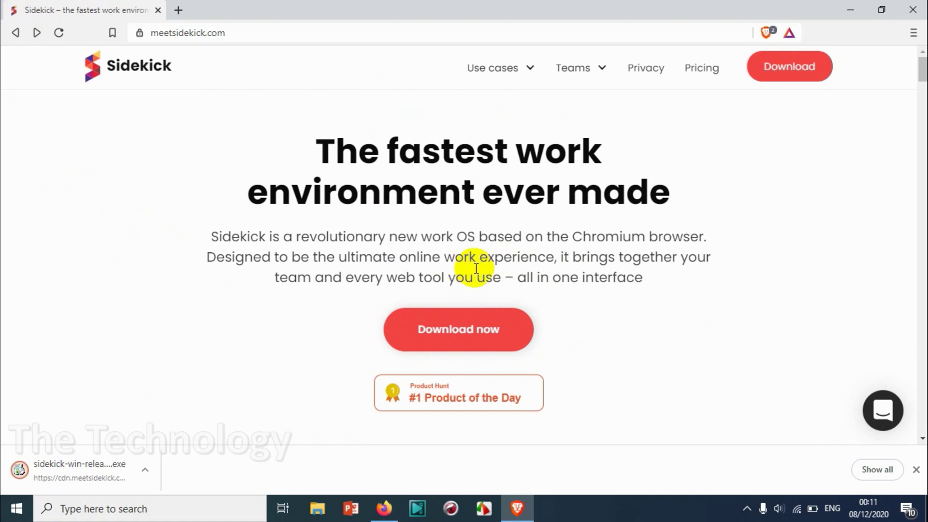
scroll(483, 270, down, 4)
scroll(489, 286, up, 4)
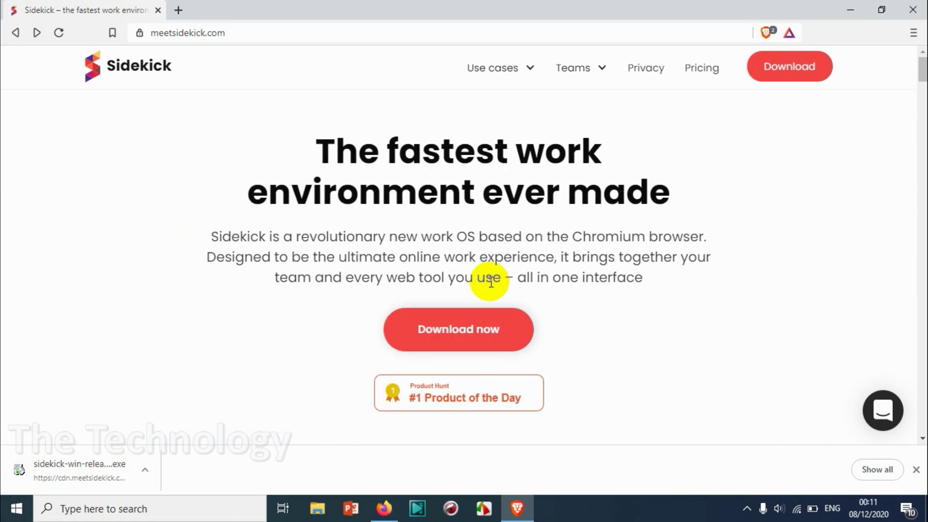
scroll(604, 275, down, 4)
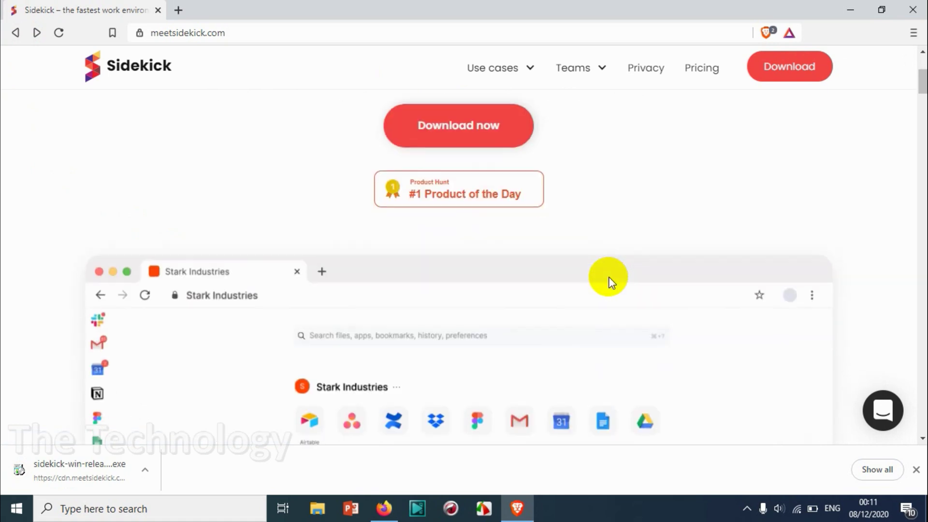
scroll(610, 283, down, 4)
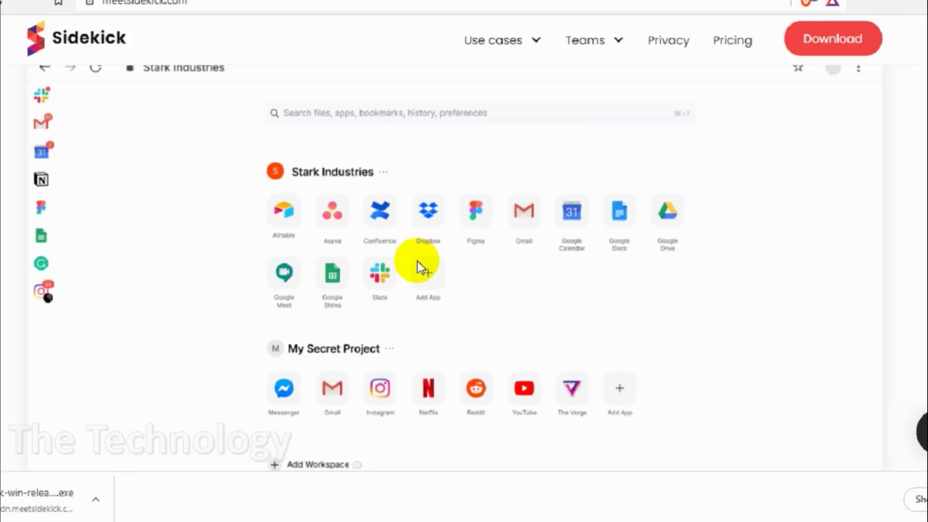
scroll(360, 288, down, 4)
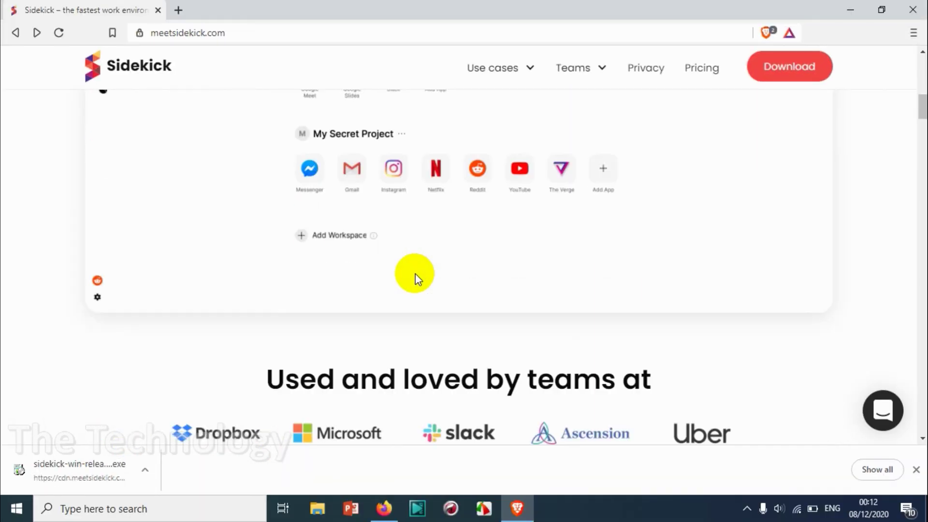
scroll(418, 271, up, 5)
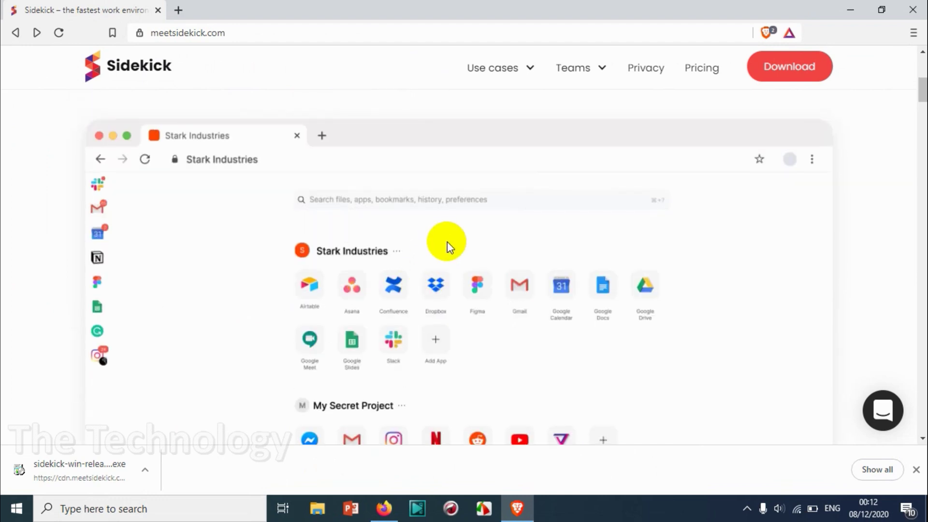
scroll(596, 332, down, 5)
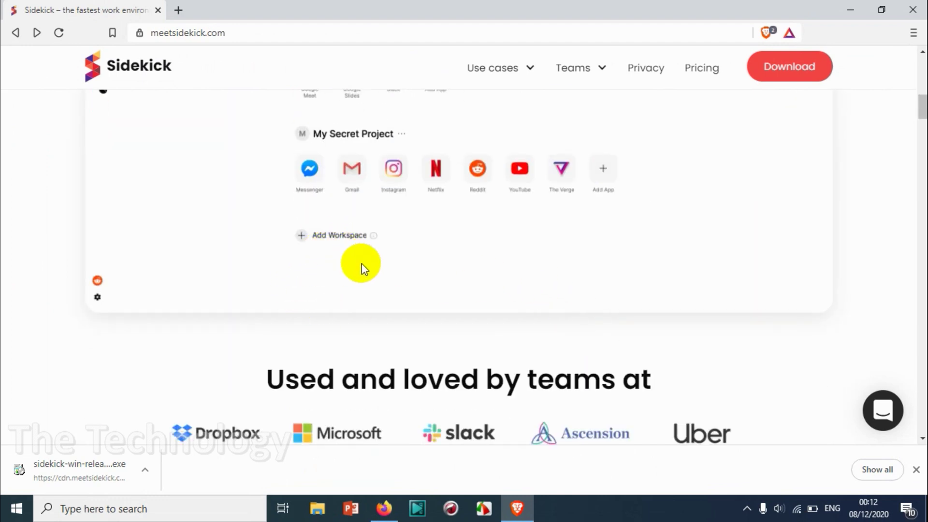
Read which teams use Sidekick and the section about working in a tab-cluttered browser.
scroll(384, 286, down, 4)
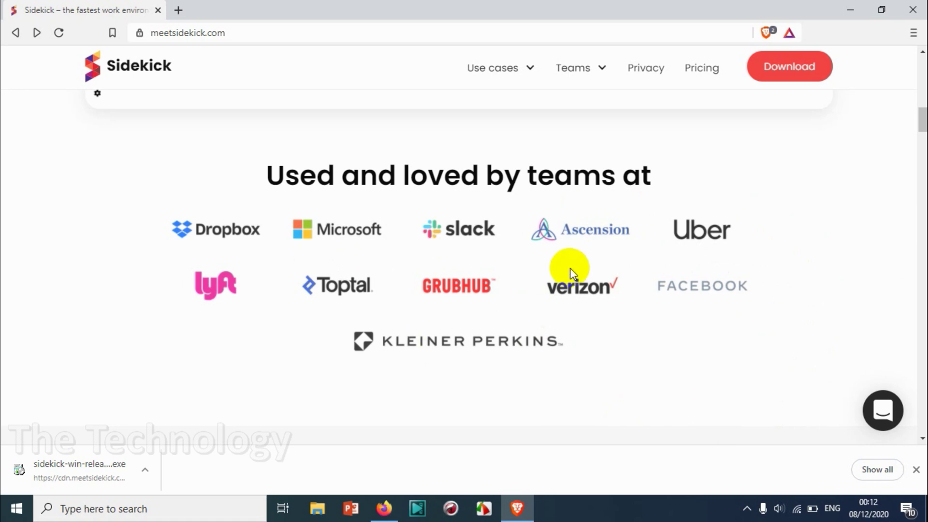
scroll(576, 276, down, 4)
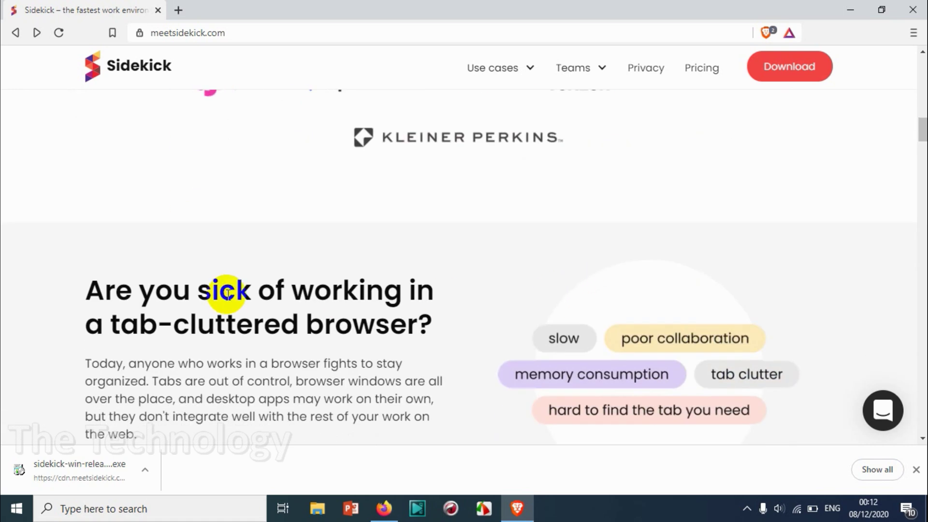
scroll(225, 290, down, 4)
scroll(224, 288, up, 3)
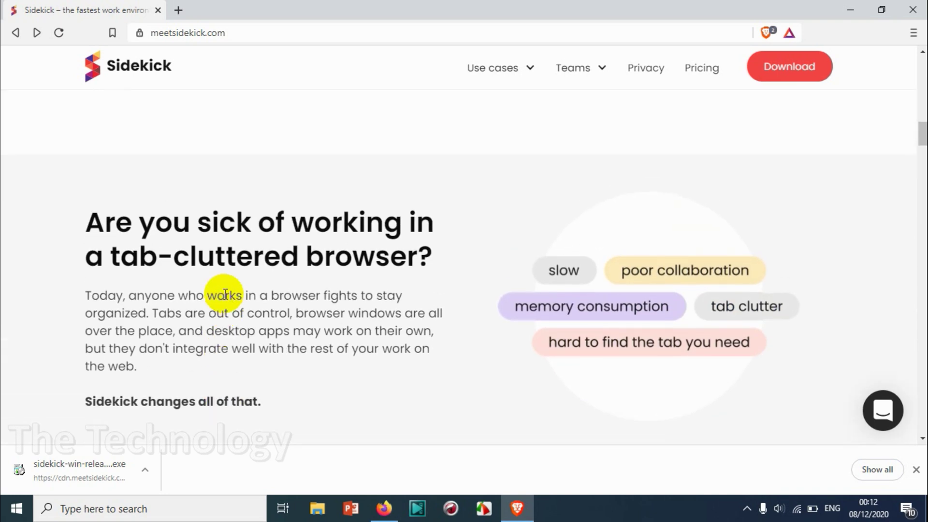
scroll(304, 309, down, 1)
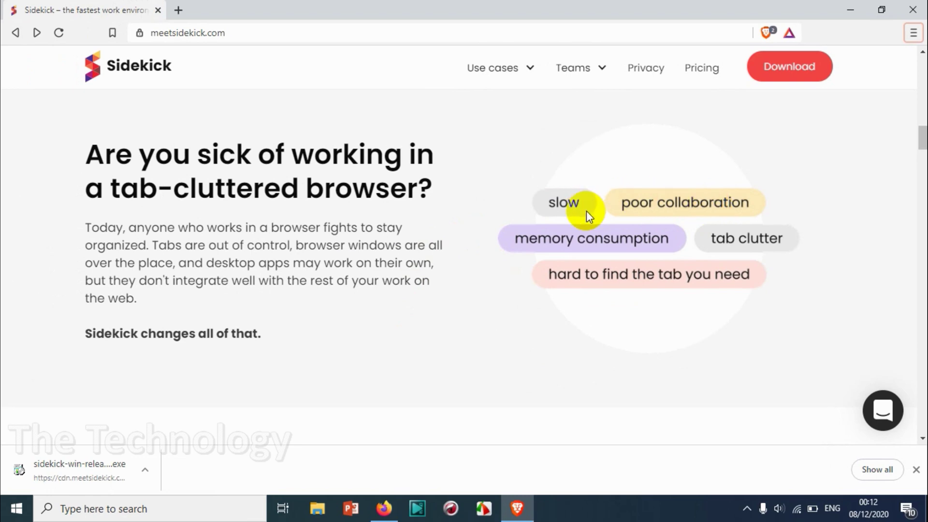
scroll(590, 259, down, 4)
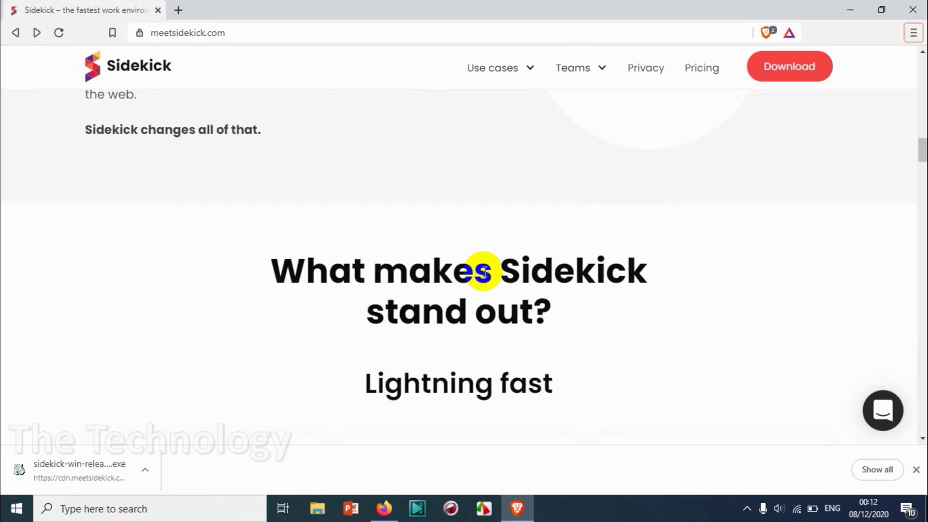
scroll(590, 290, up, 7)
scroll(652, 277, down, 4)
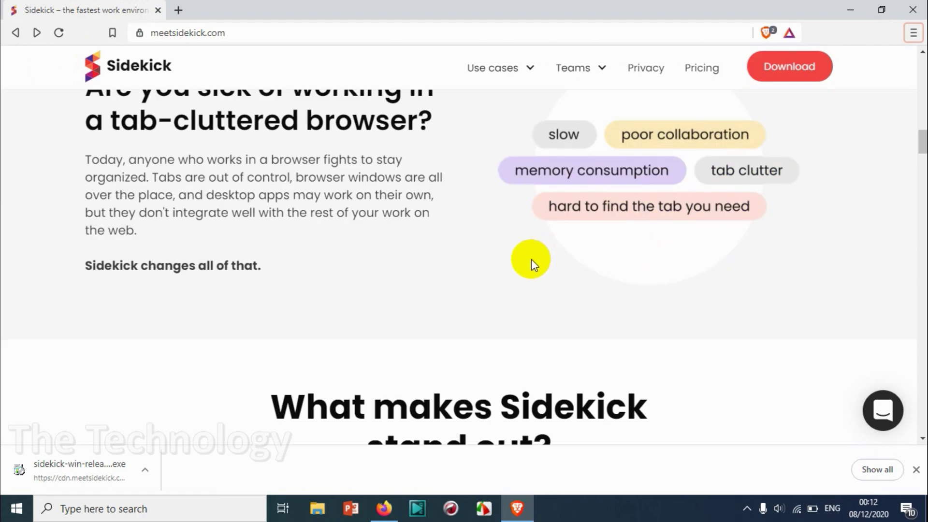
Read the Lightning fast feature cards and the section on working in apps instead of tabs.
scroll(531, 261, down, 5)
scroll(531, 280, down, 1)
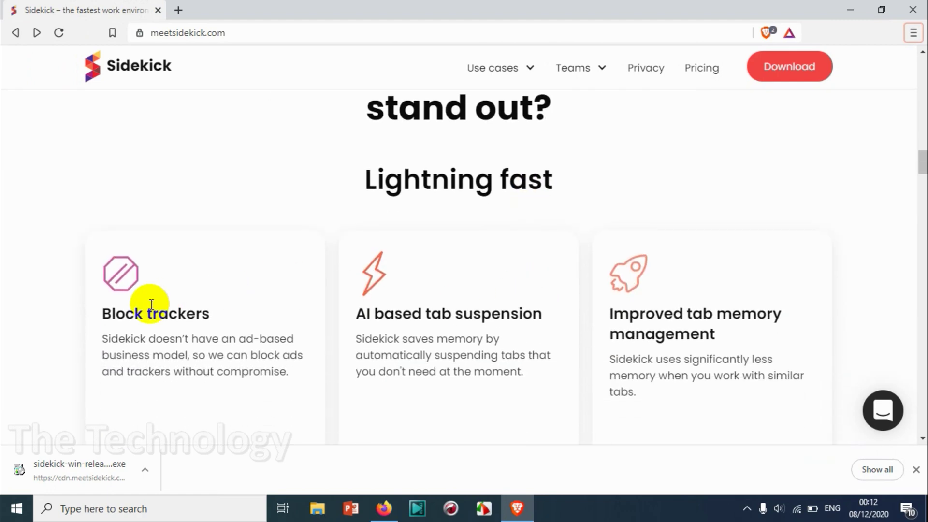
scroll(600, 309, up, 4)
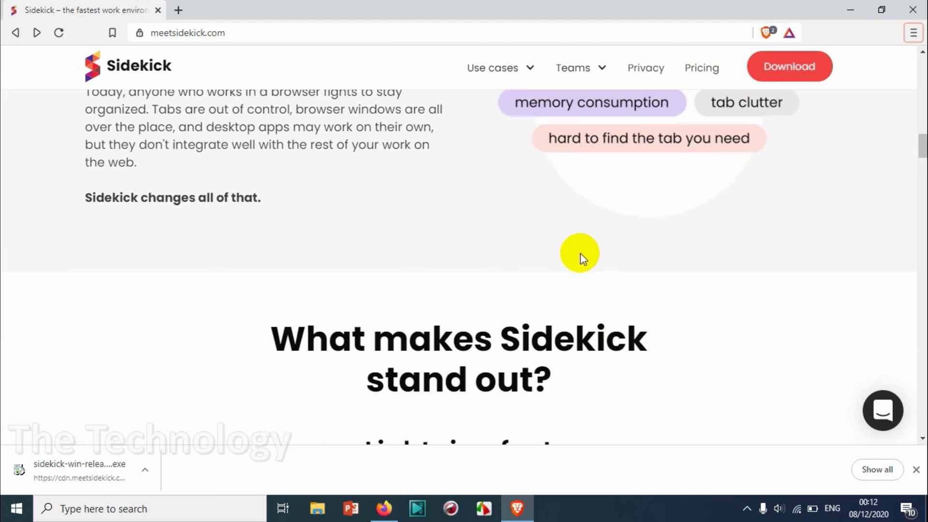
scroll(594, 256, down, 4)
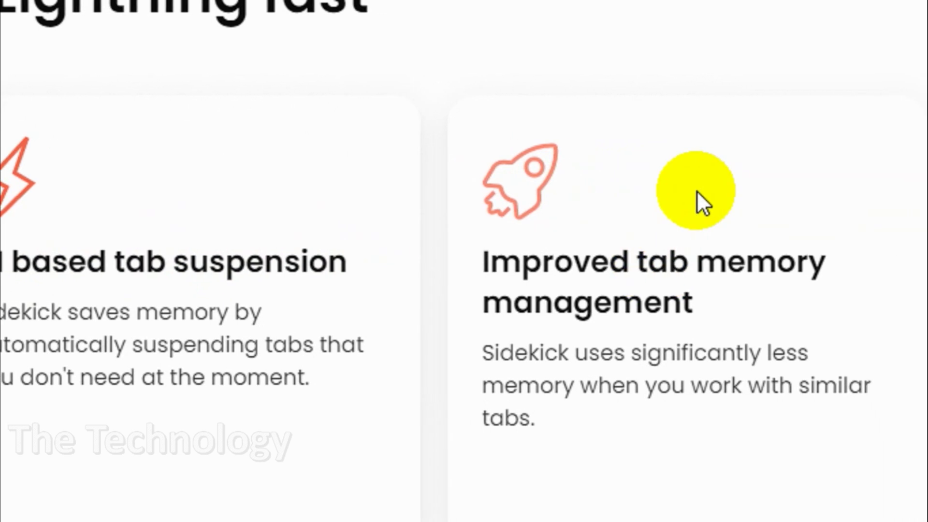
scroll(635, 199, down, 4)
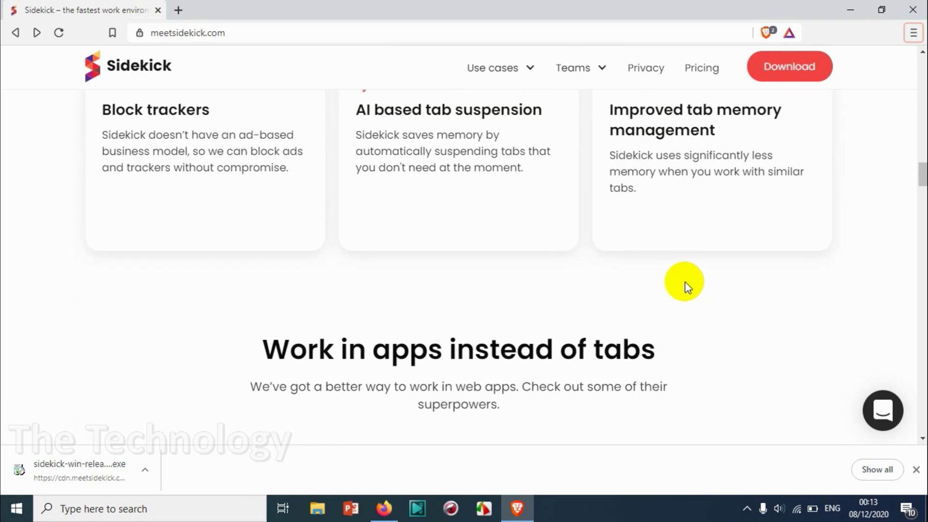
scroll(687, 284, up, 4)
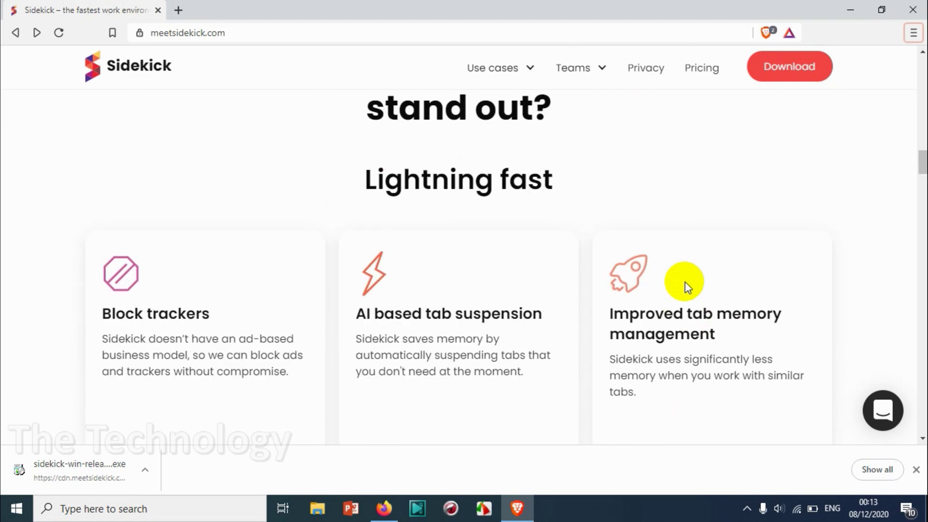
scroll(685, 281, down, 4)
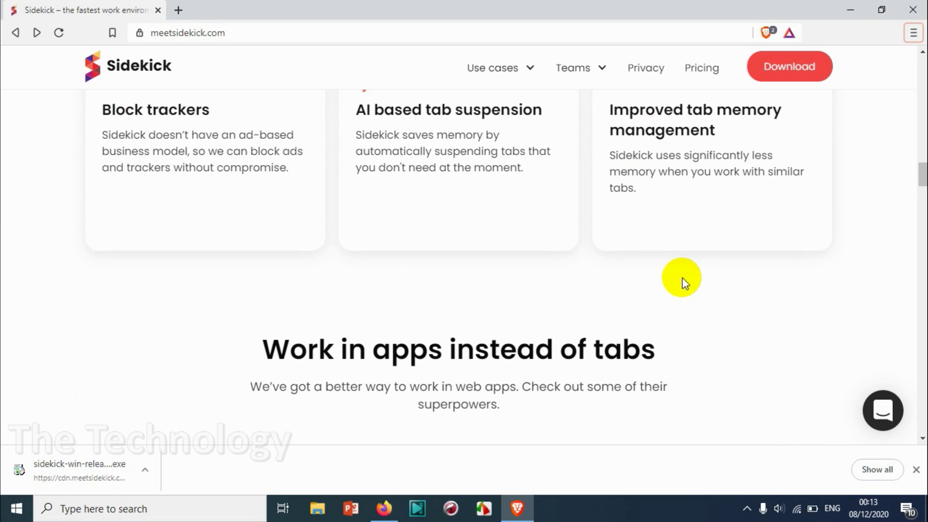
scroll(676, 290, down, 4)
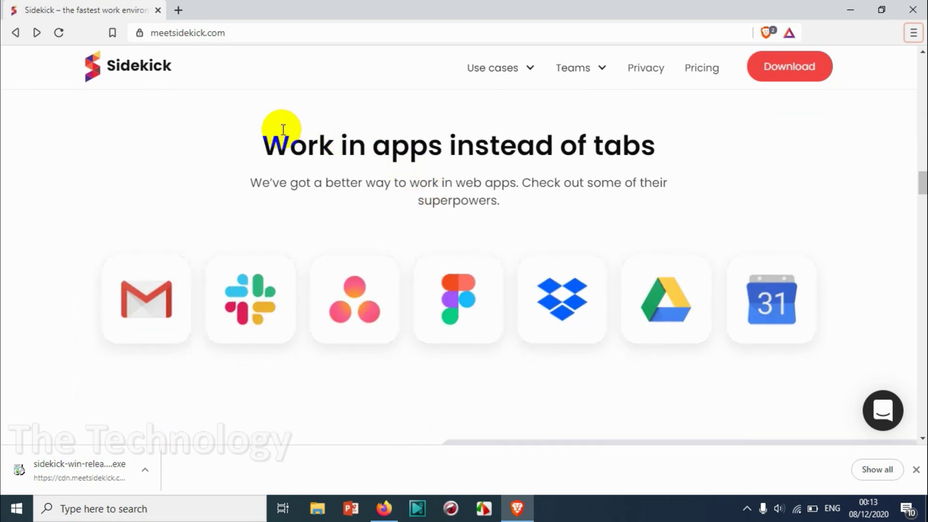
drag(265, 135, 649, 184)
click(650, 171)
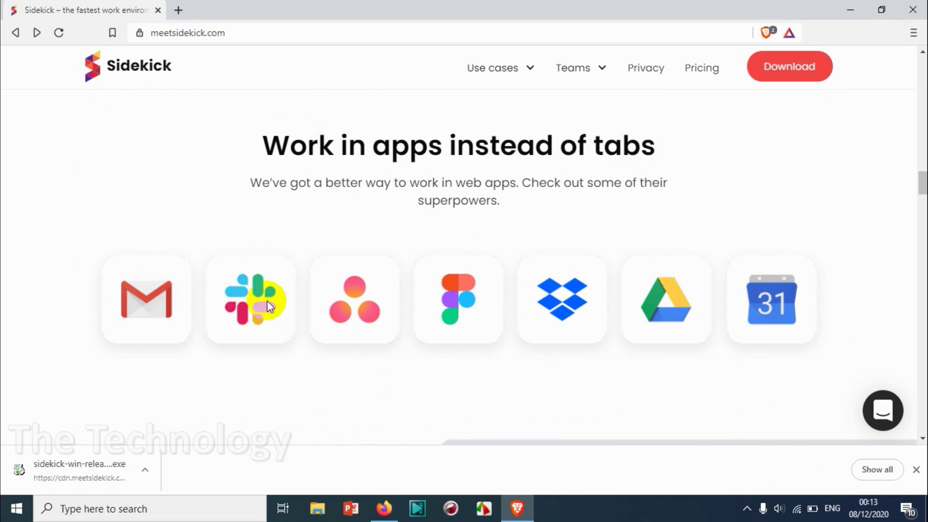
Skim the homepage again from the product preview down to the section on working in apps.
scroll(309, 346, down, 10)
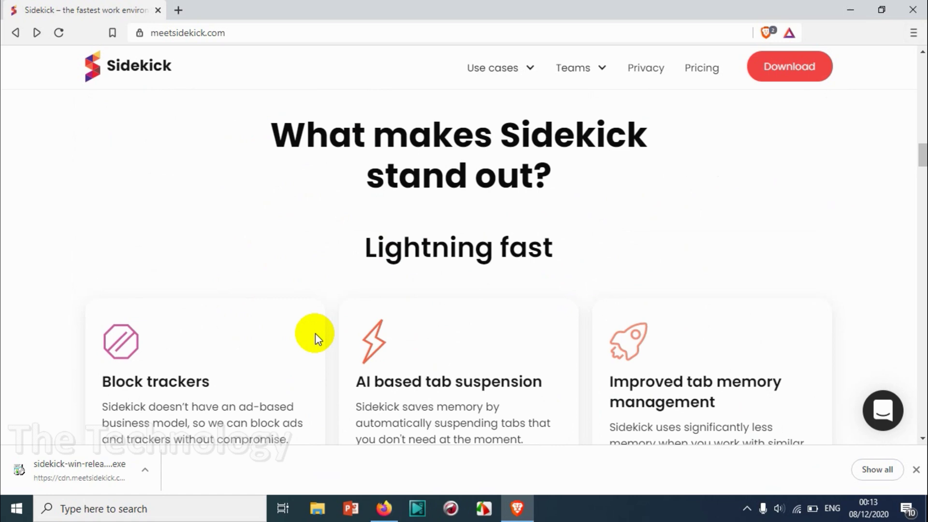
scroll(356, 286, up, 5)
scroll(396, 269, down, 2)
scroll(388, 288, up, 5)
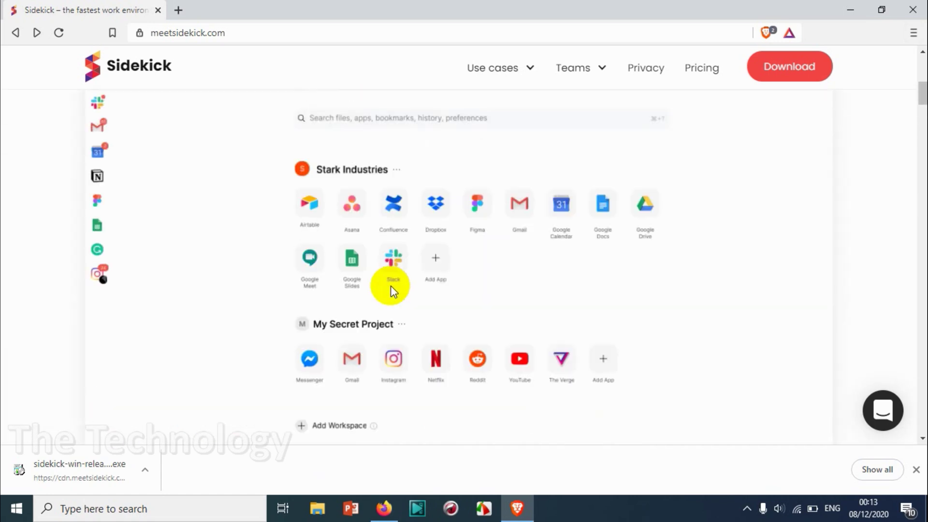
scroll(535, 311, down, 5)
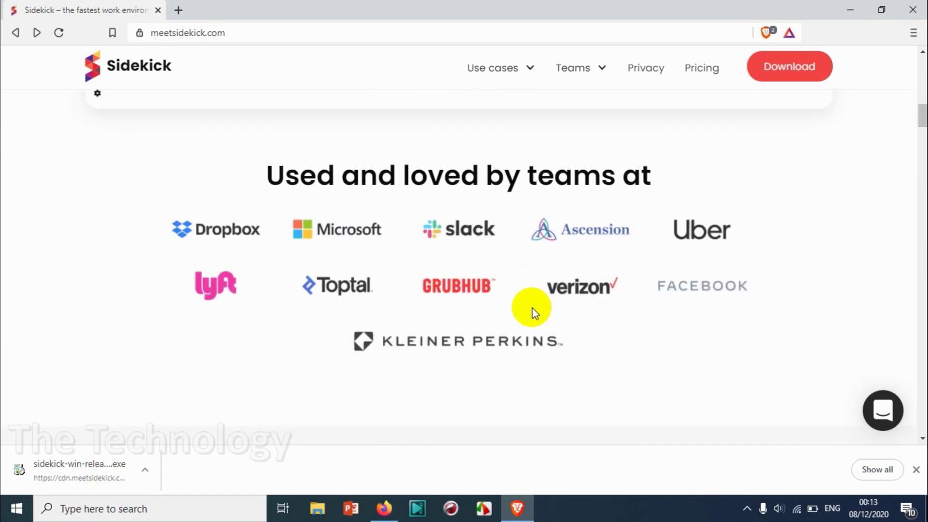
scroll(464, 253, down, 15)
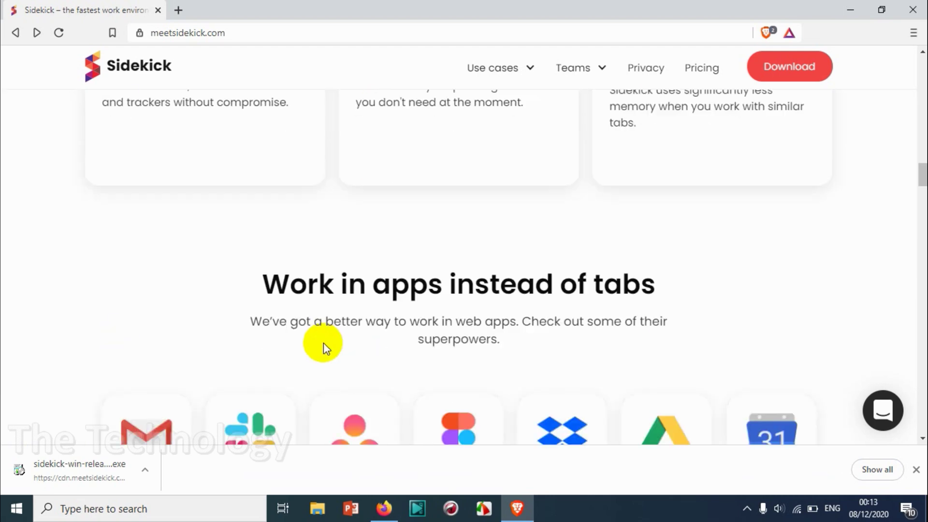
Read the section on working in apps instead of tabs, including app pinning, app search, notifications and account switching.
scroll(308, 219, up, 5)
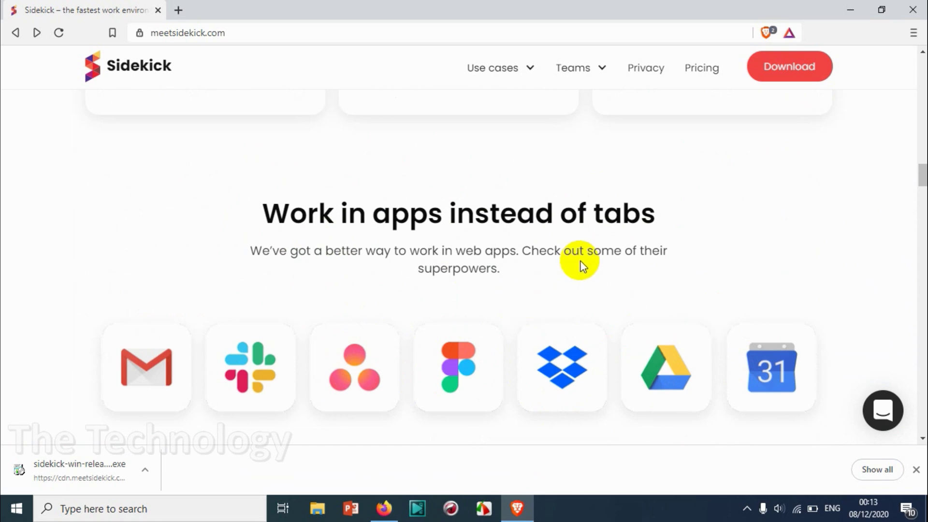
scroll(439, 295, down, 5)
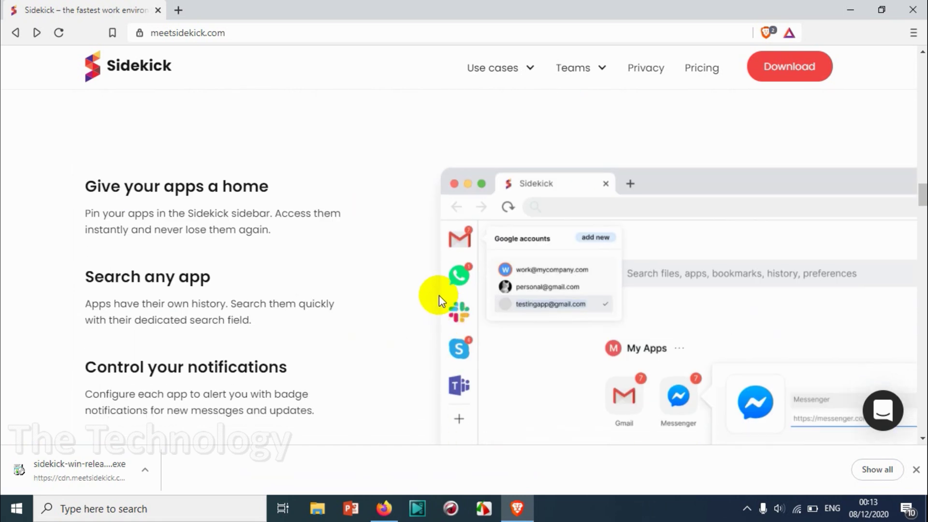
scroll(425, 268, up, 4)
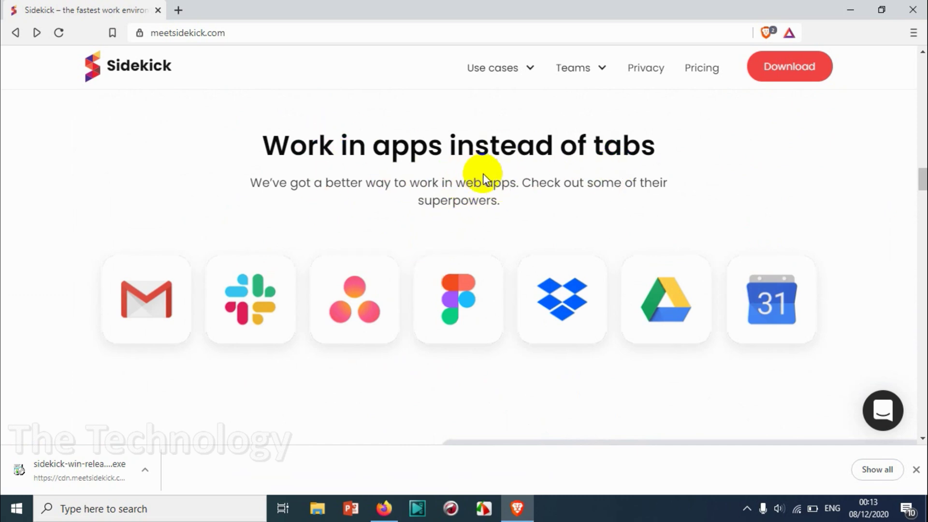
scroll(456, 231, down, 3)
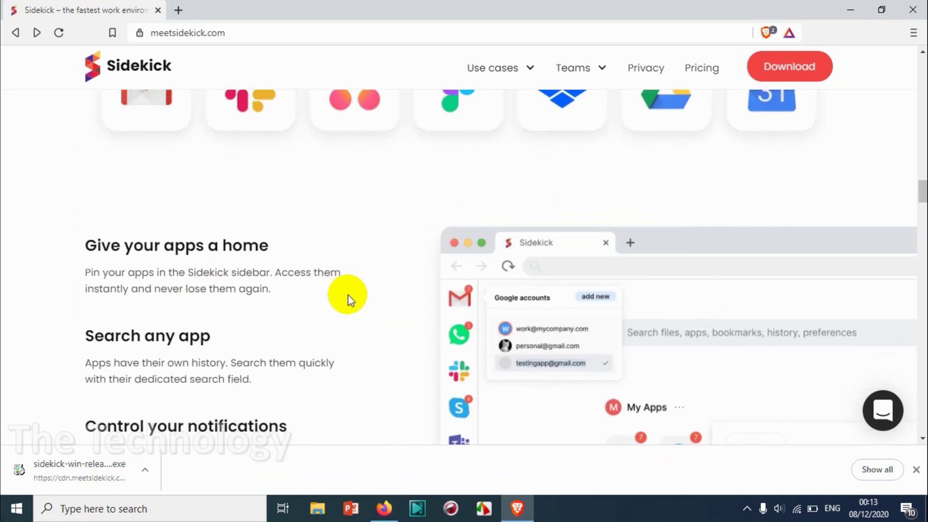
scroll(347, 293, down, 3)
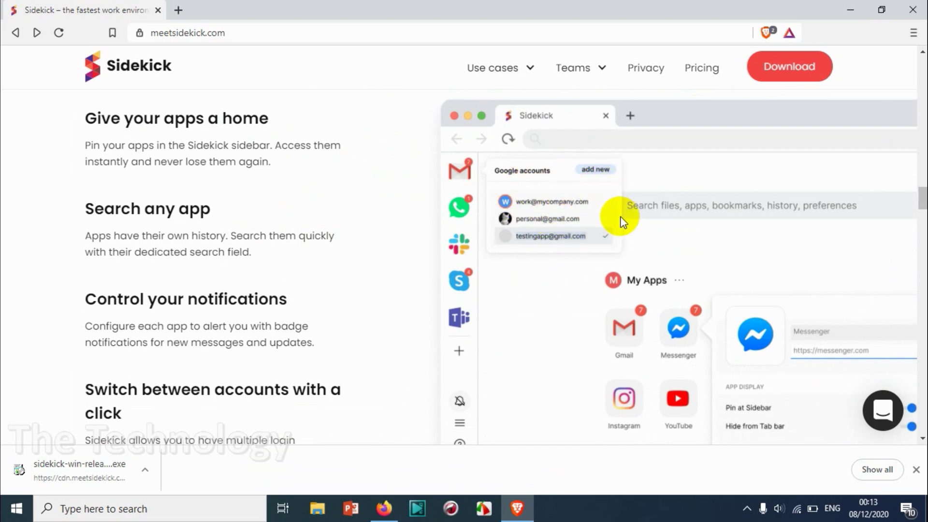
scroll(676, 270, down, 3)
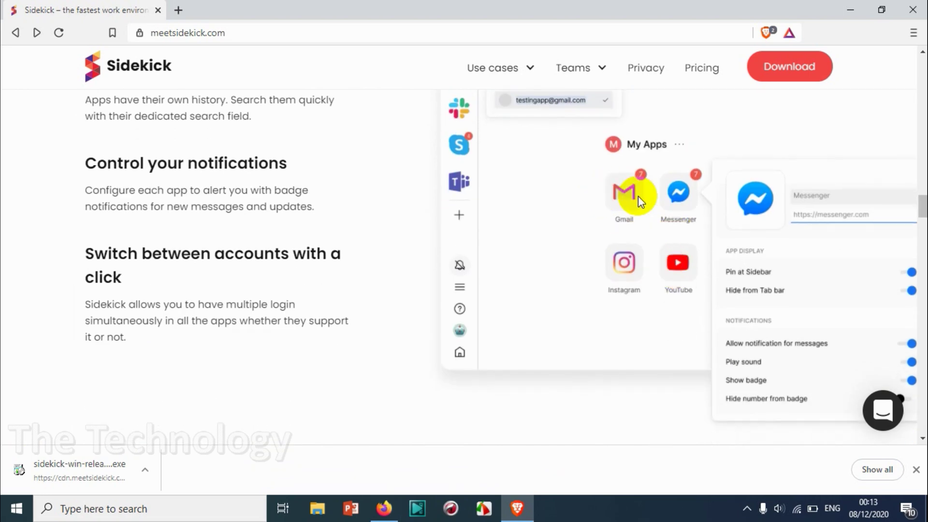
scroll(556, 155, up, 1)
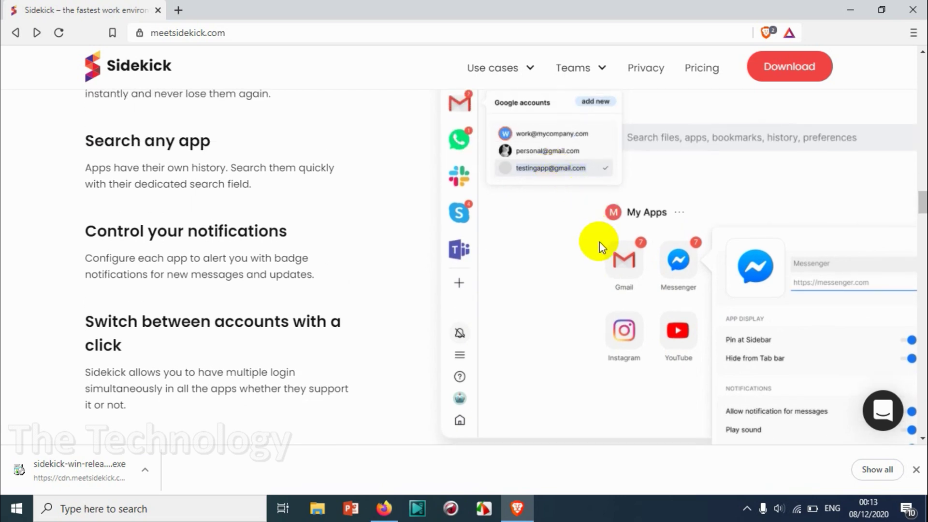
scroll(584, 240, up, 1)
Read the homepage sections on instant work search, tab Sessions and never selling user data.
scroll(127, 266, down, 10)
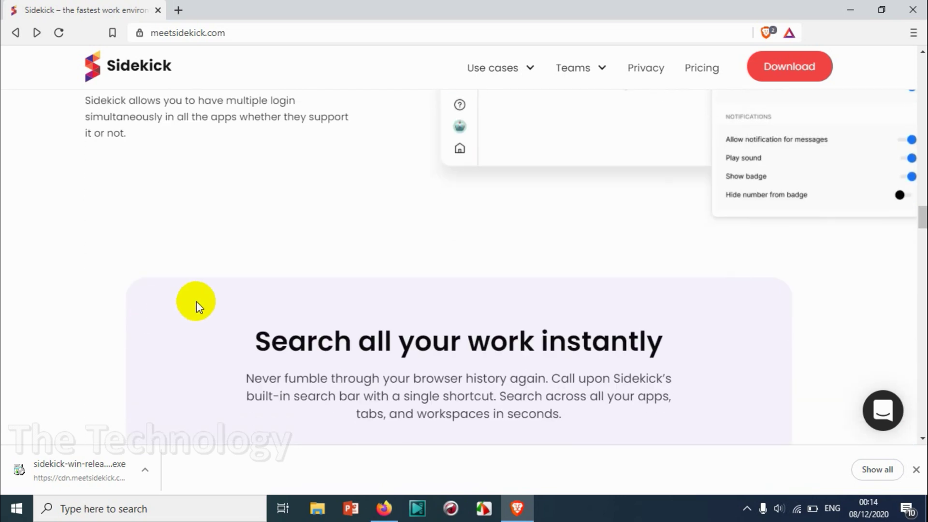
scroll(491, 251, down, 8)
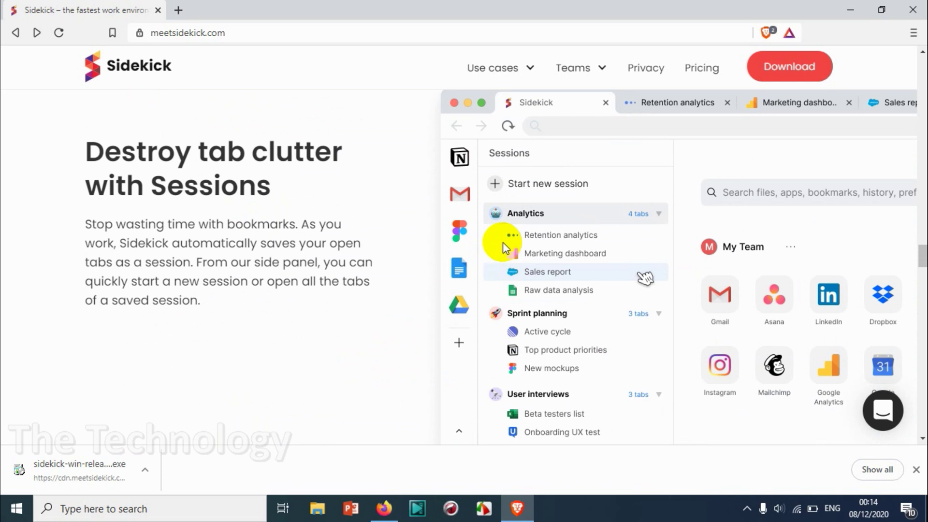
scroll(293, 298, down, 2)
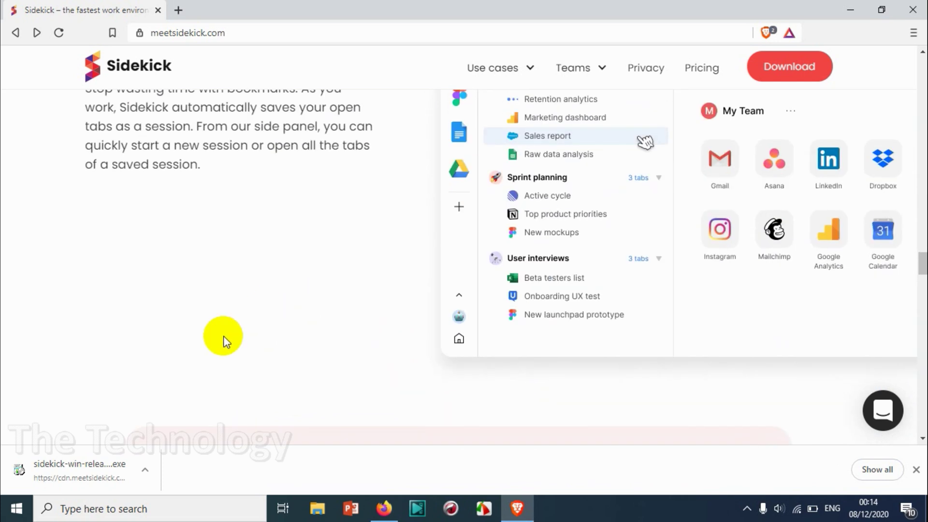
scroll(333, 323, down, 2)
scroll(334, 323, down, 3)
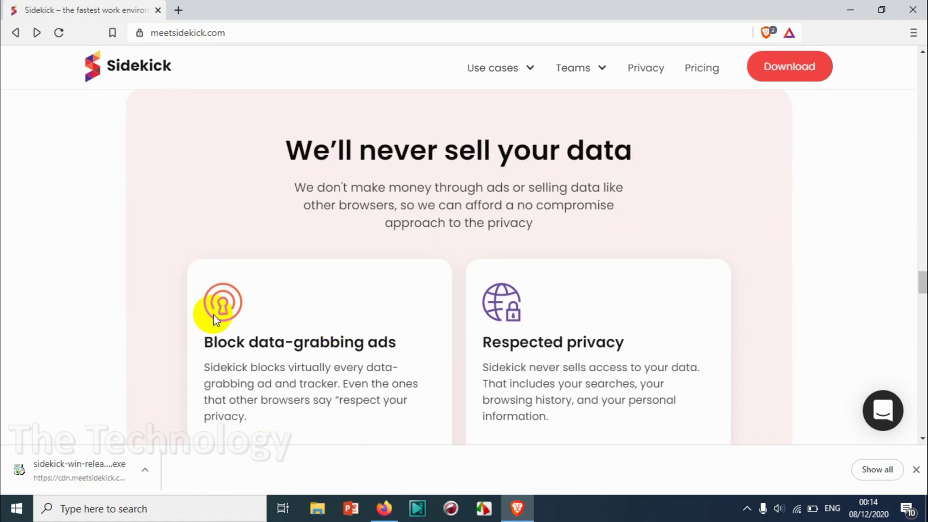
Run the downloaded Sidekick installer and read the Block data-grabbing ads and Respected privacy cards meanwhile.
click(79, 460)
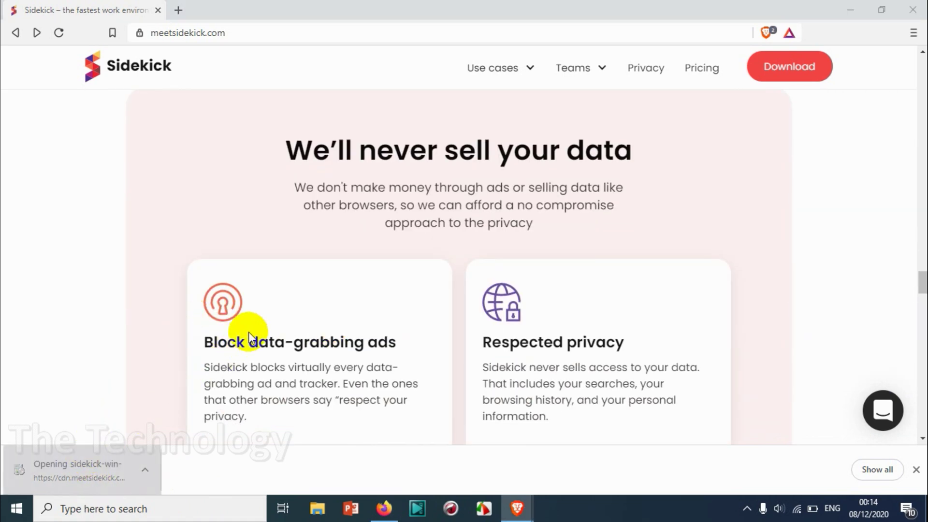
scroll(458, 294, down, 1)
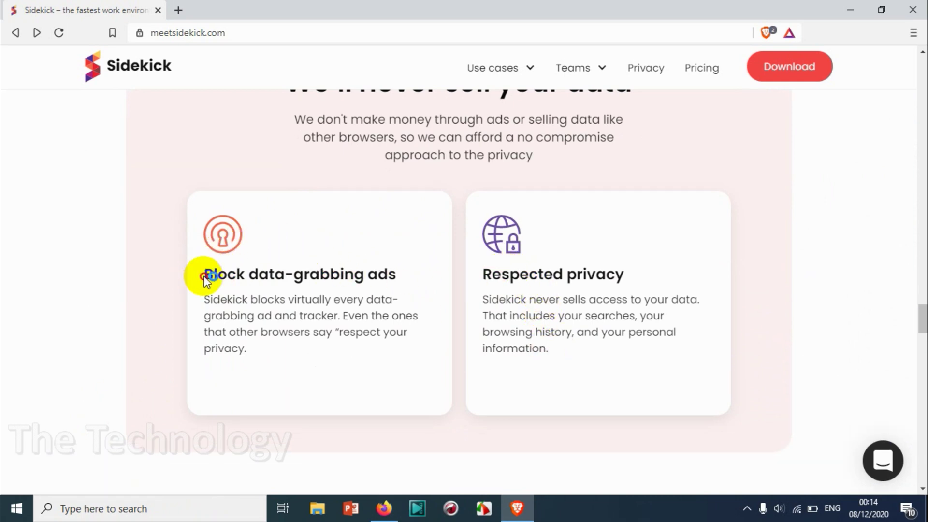
drag(201, 276, 649, 282)
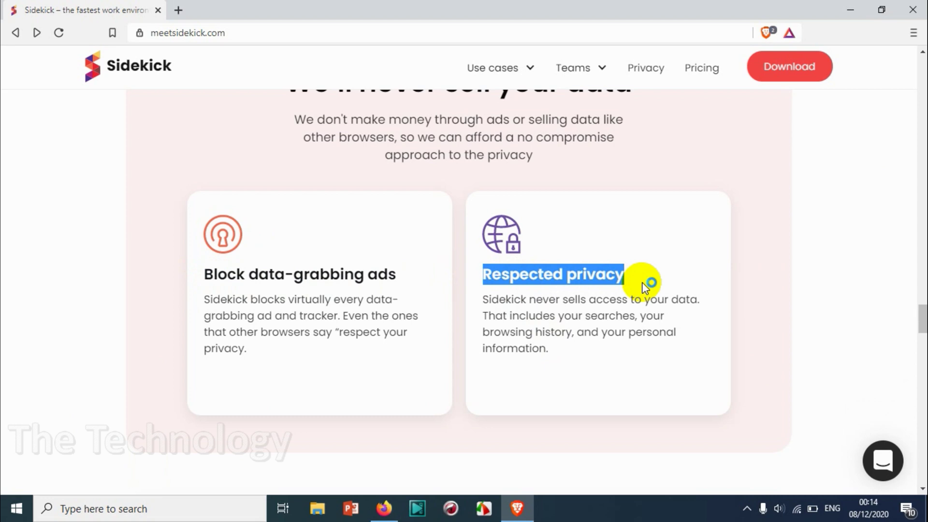
click(622, 316)
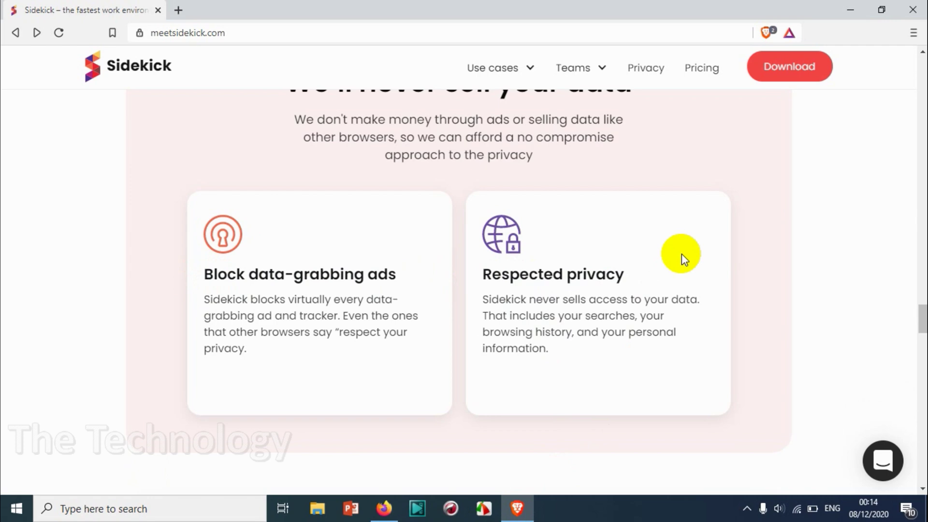
Minimize the window showing the Sidekick website and launch the installed Sidekick browser from the desktop.
scroll(683, 254, up, 15)
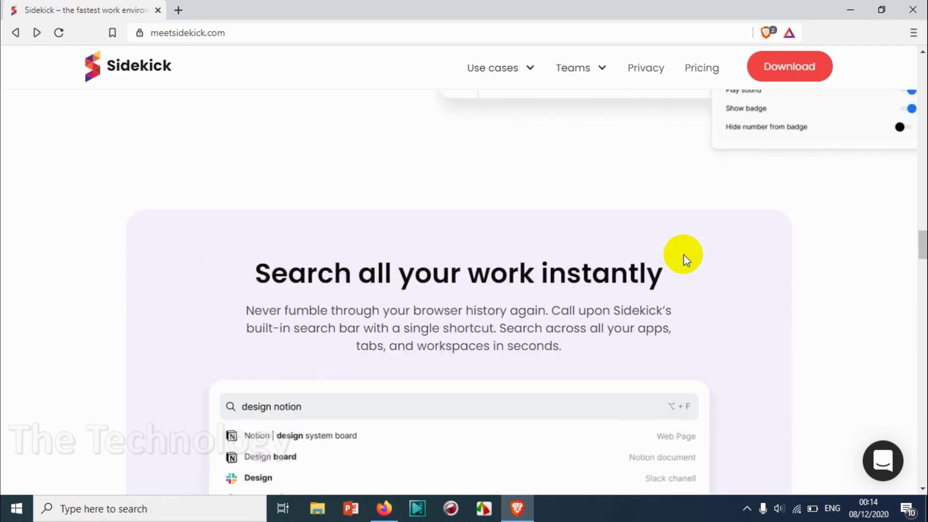
scroll(684, 255, up, 15)
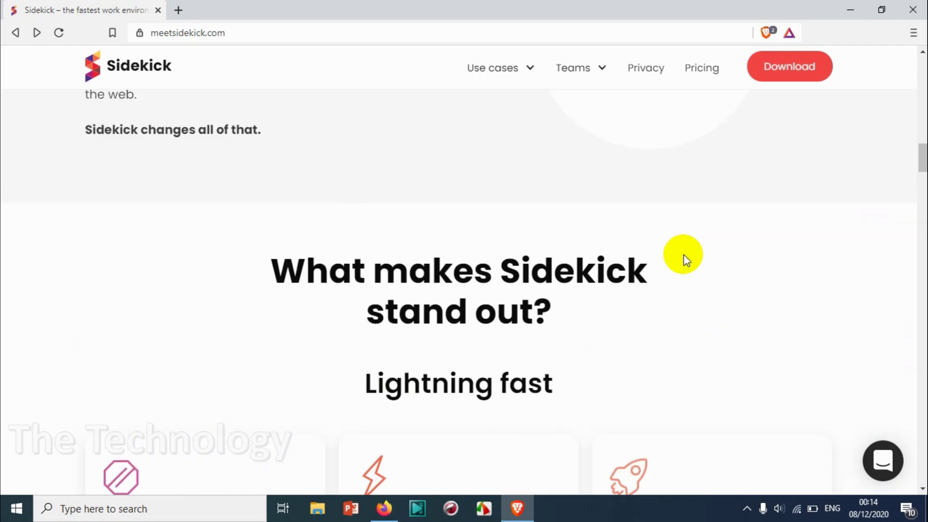
scroll(683, 254, up, 15)
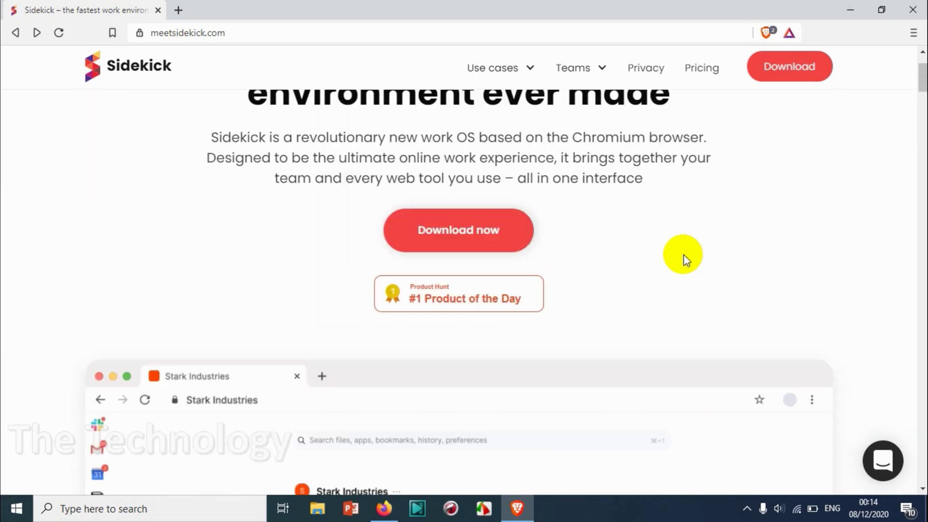
scroll(684, 254, up, 3)
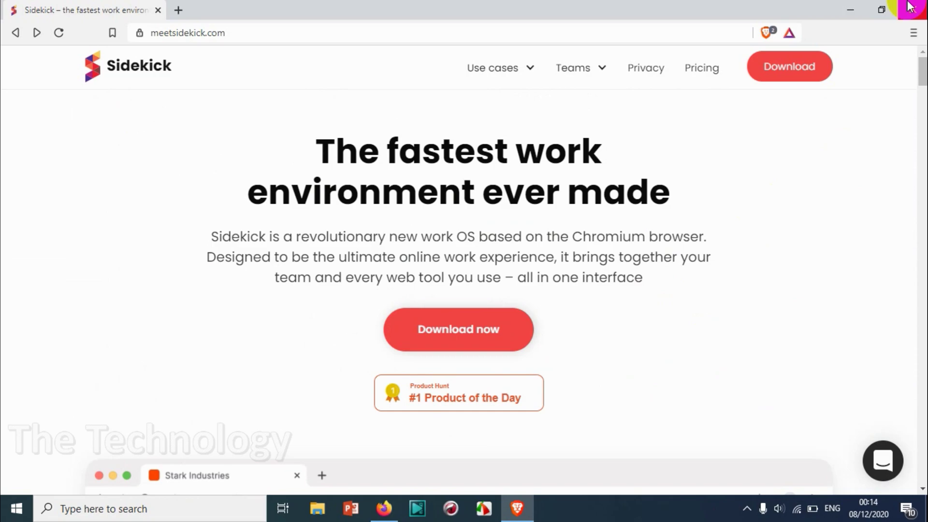
click(853, 8)
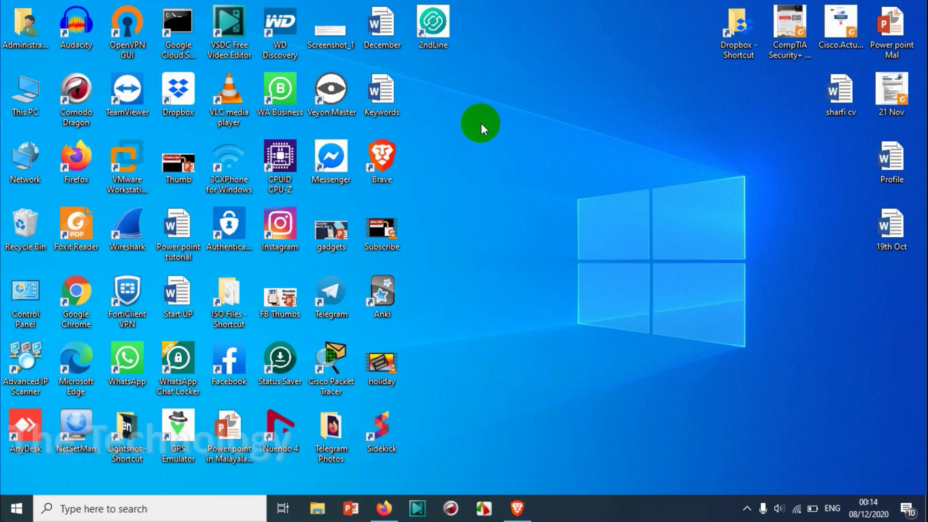
double_click(382, 432)
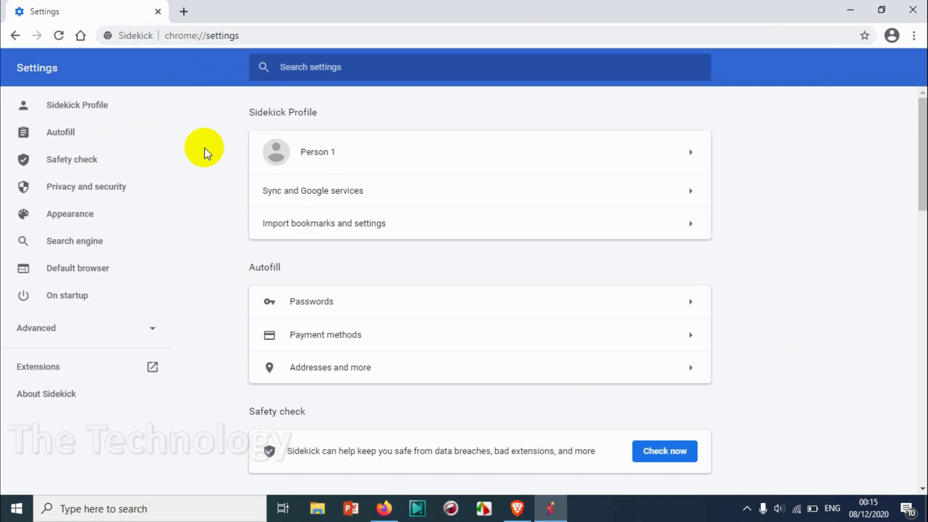
Review Sidekick's settings page from the profile section down to the startup options.
scroll(337, 305, down, 7)
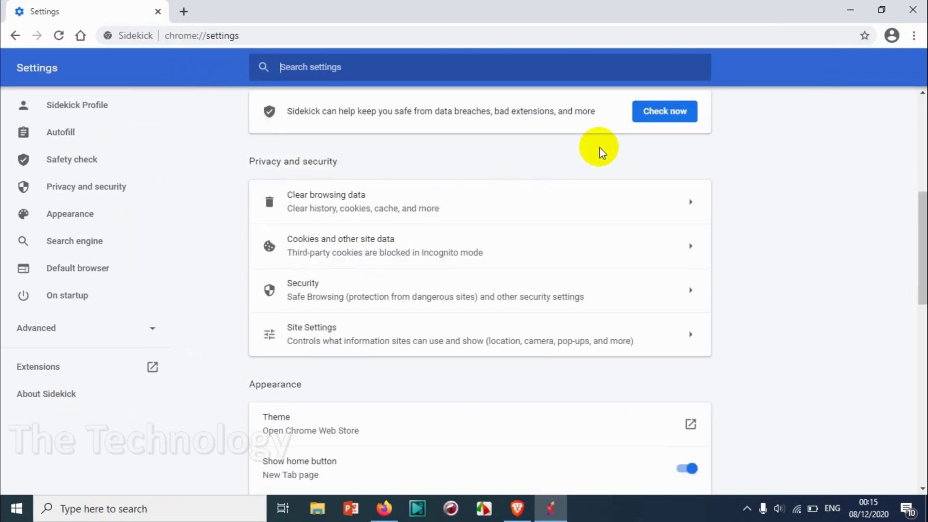
scroll(190, 321, down, 10)
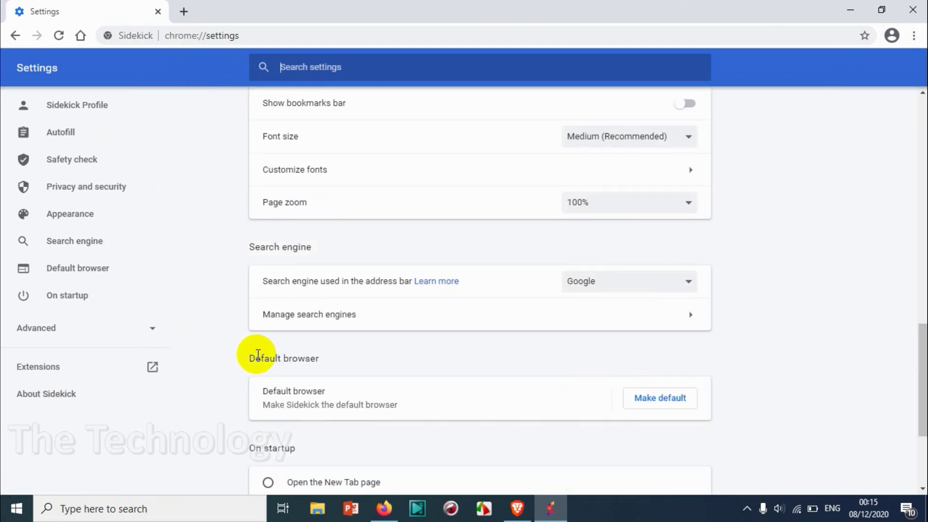
scroll(415, 400, down, 4)
scroll(425, 398, up, 20)
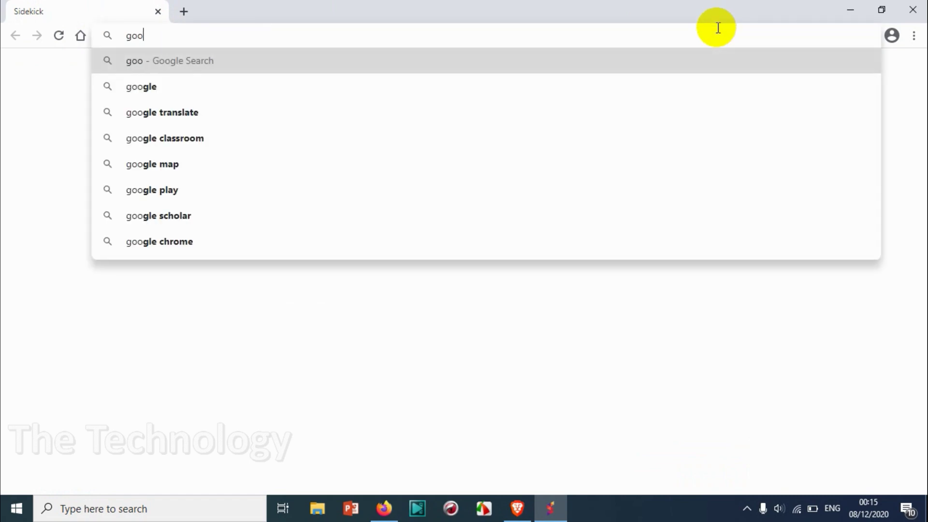
text(fle)
key(BackSpace)
key(BackSpace)
key(BackSpace)
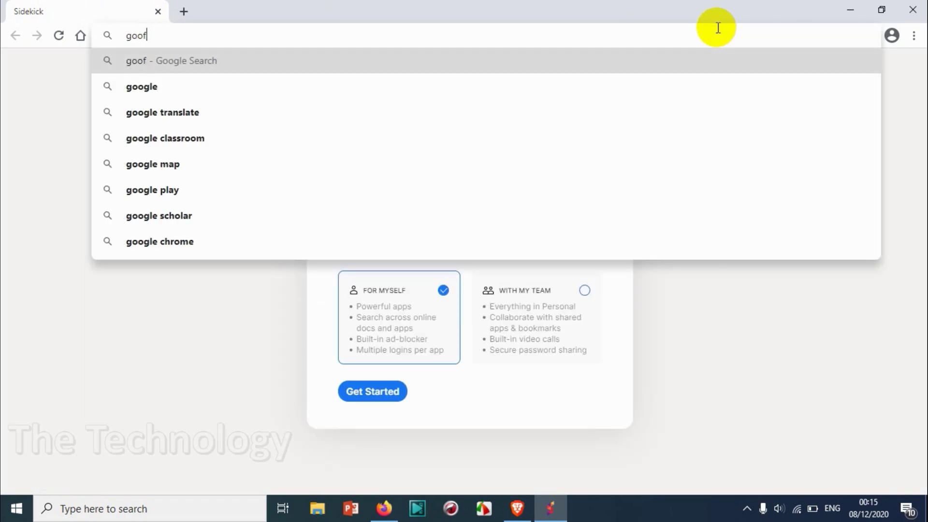
key(BackSpace)
key(BackSpace)
key(BackSpace)
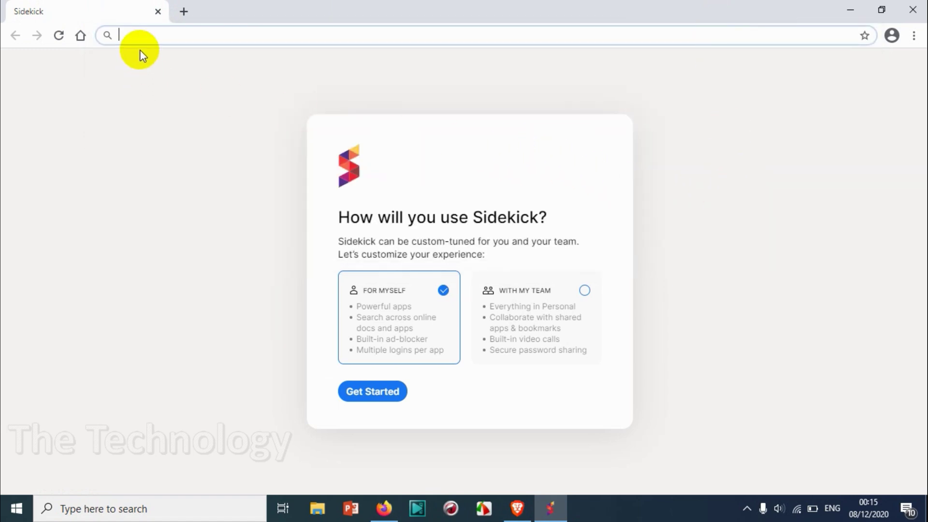
Choose to use Sidekick with my team and start the account setup.
drag(321, 209, 547, 219)
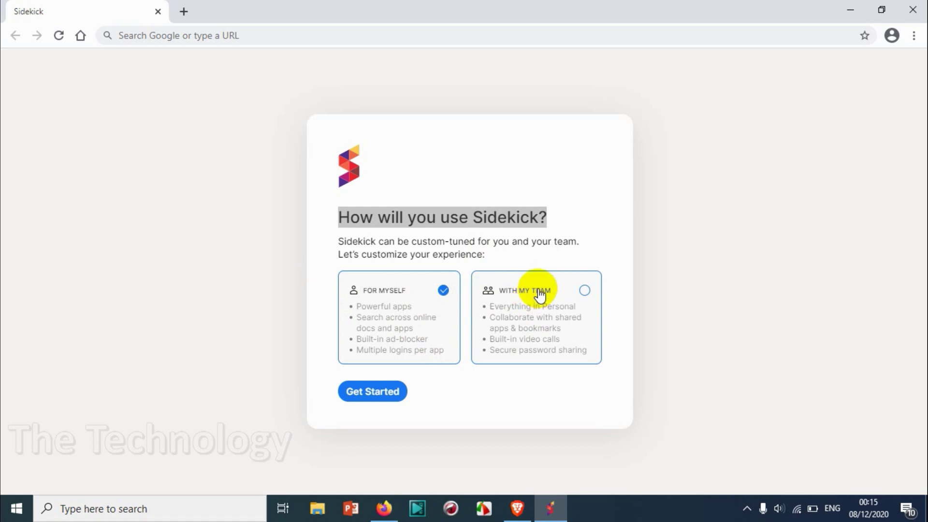
click(558, 331)
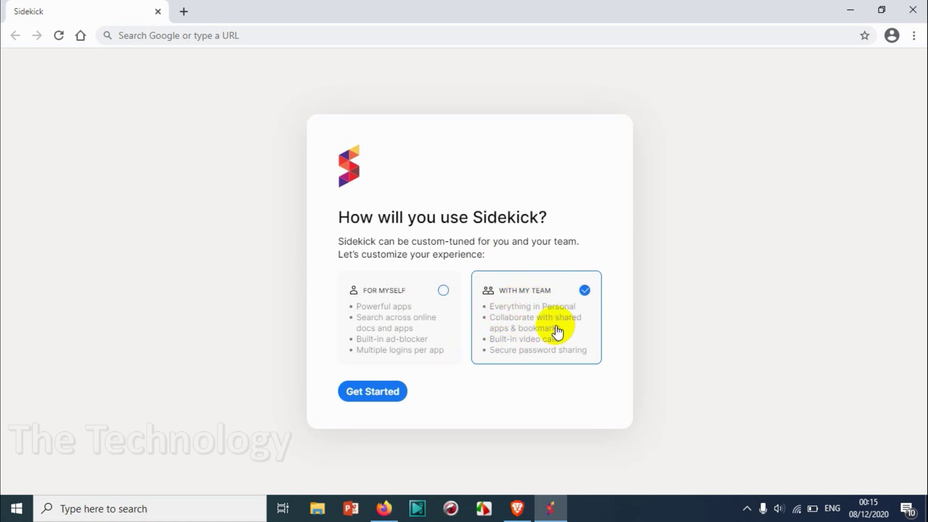
click(378, 397)
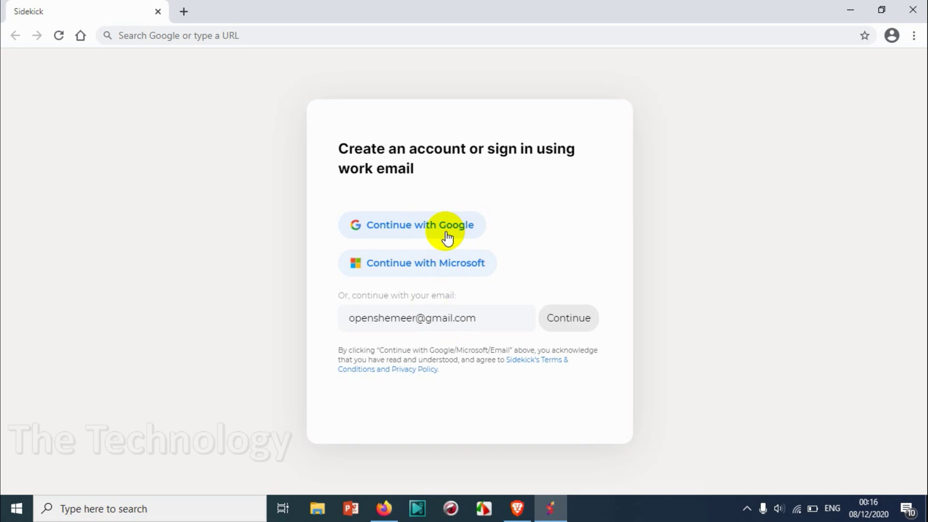
Sign in to Sidekick with Google using the account e-mail and password, and decline saving the password.
click(579, 315)
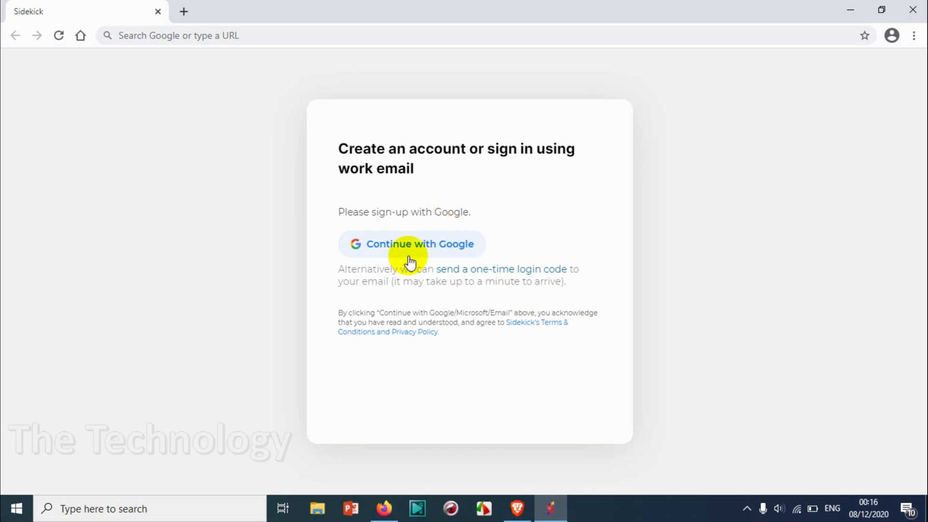
click(423, 242)
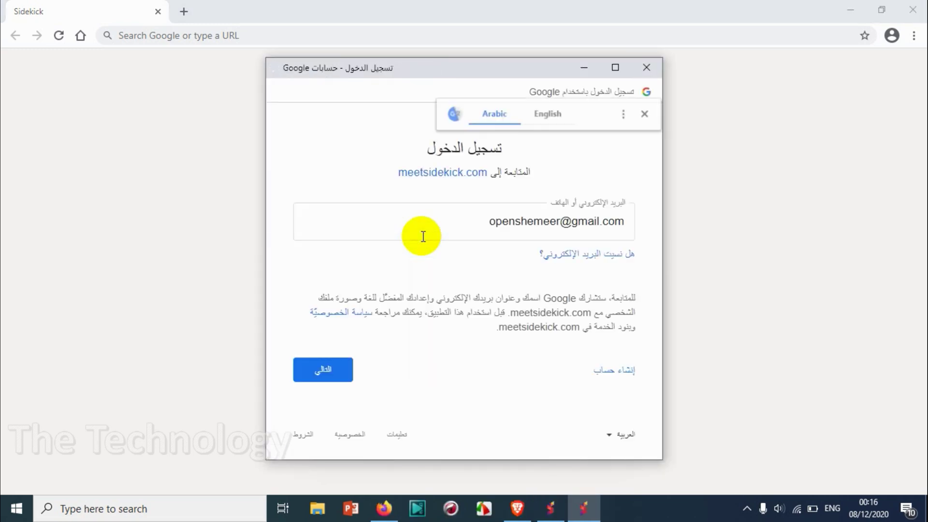
click(325, 370)
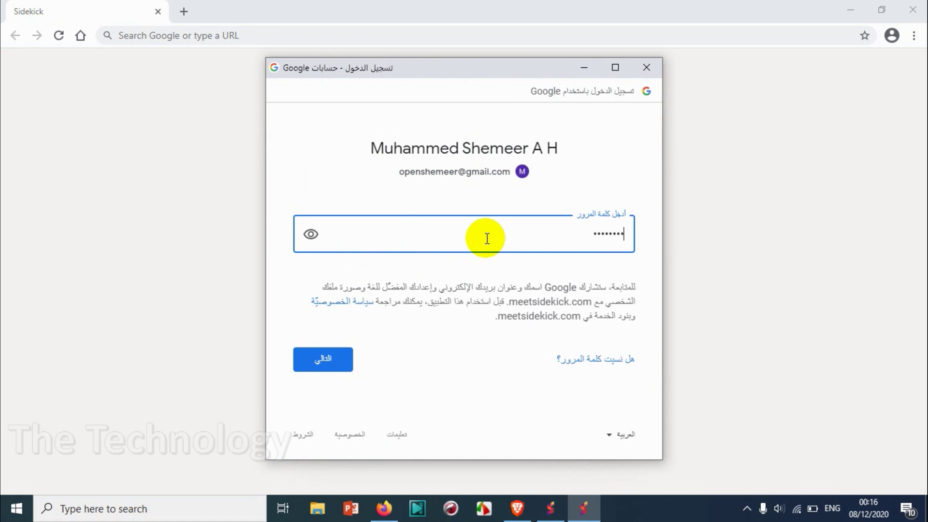
key(Return)
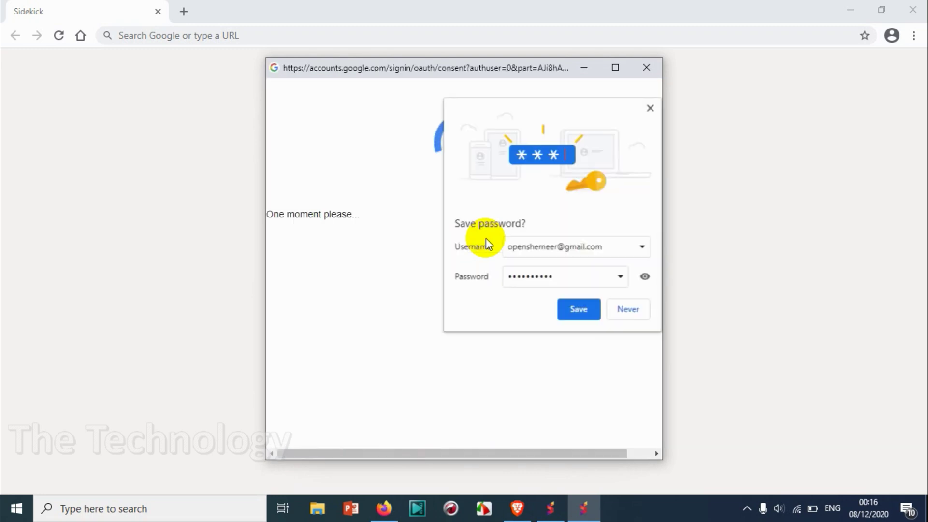
click(624, 309)
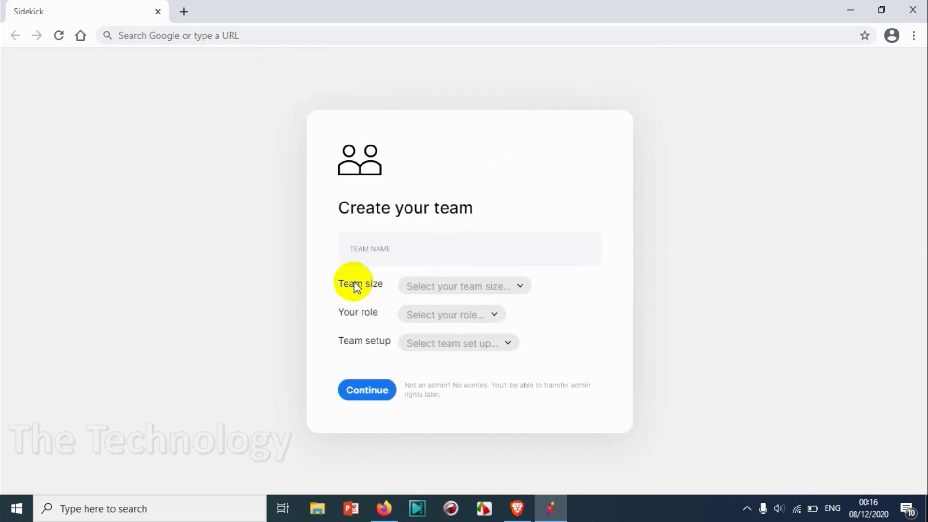
Name the new team IT Team and set its team size to 11-25.
click(441, 255)
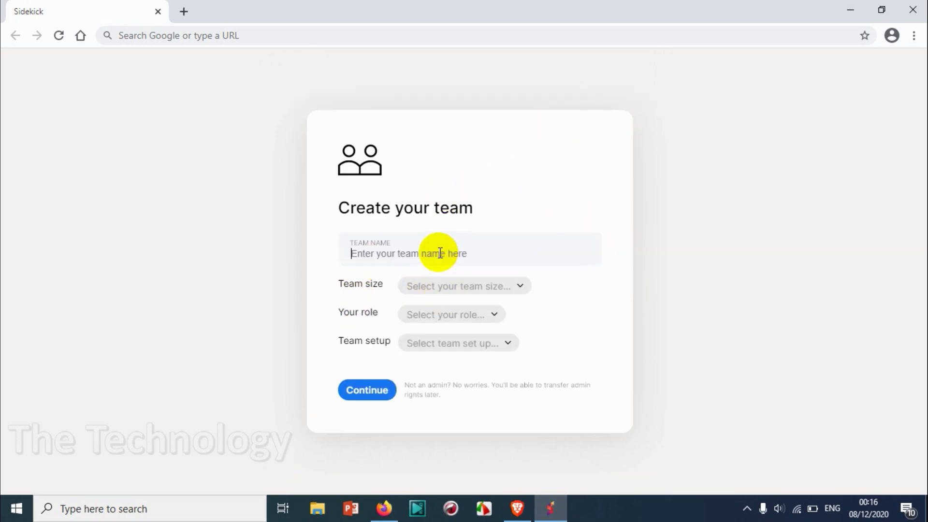
text(Shemeer's Team)
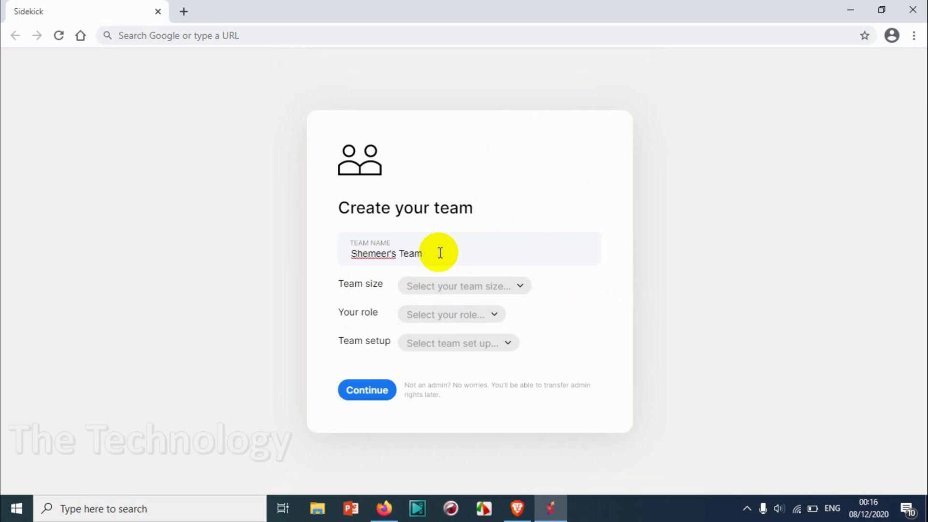
click(464, 287)
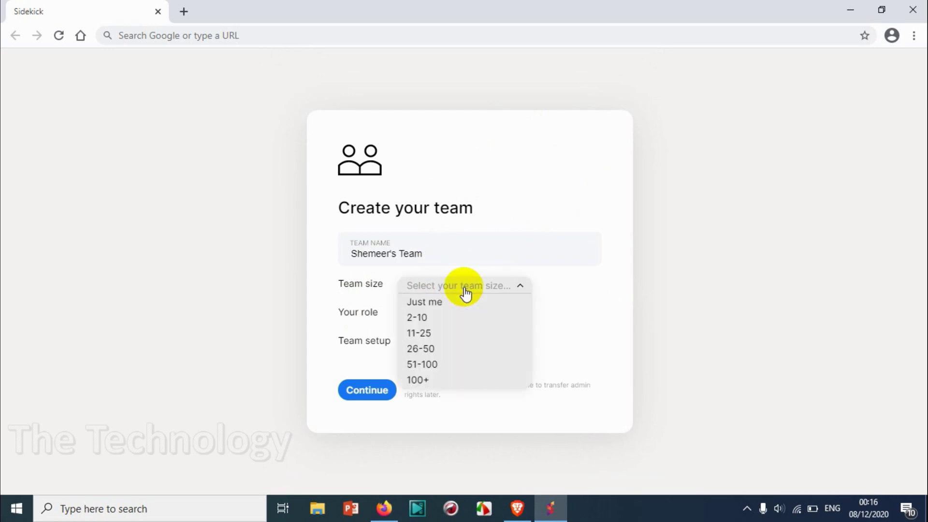
click(438, 335)
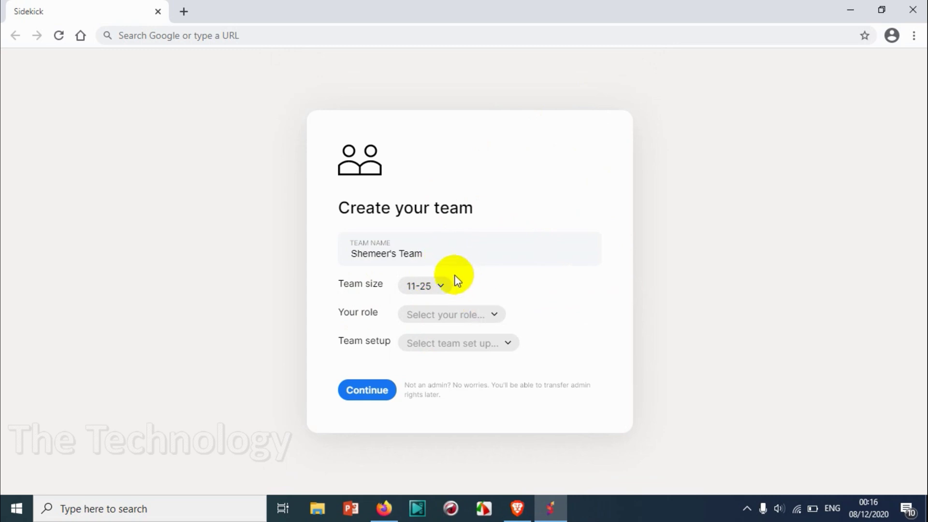
double_click(384, 253)
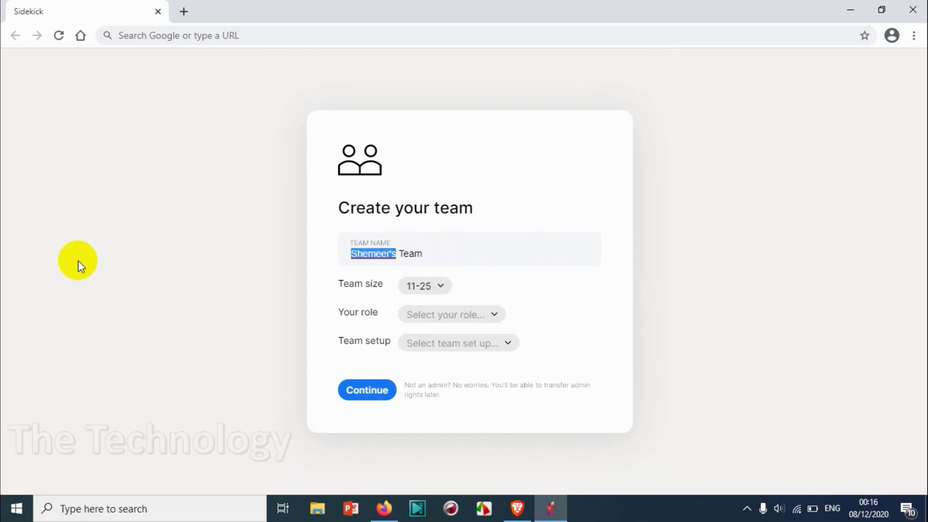
text(IT)
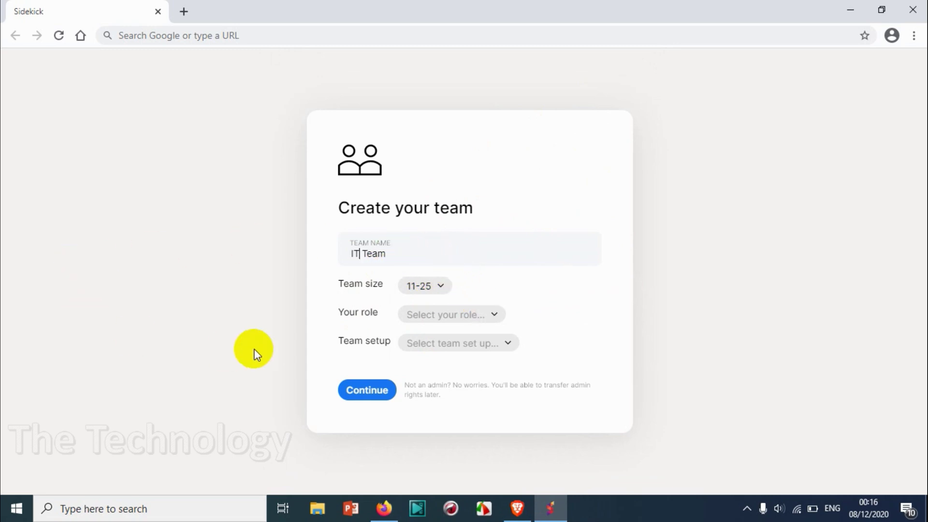
Set the role to CEO or Founder and the team setup to Completely distributed, and continue to the teammate invitations.
click(430, 313)
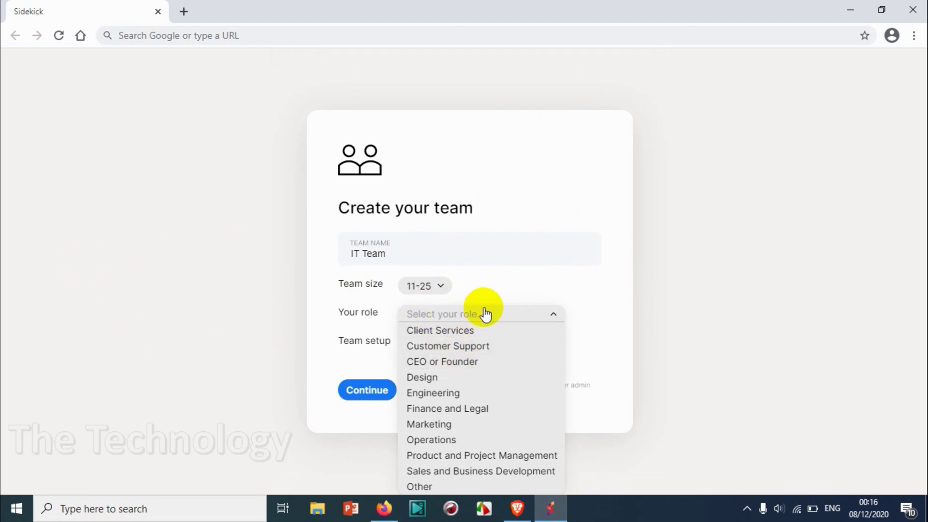
click(489, 362)
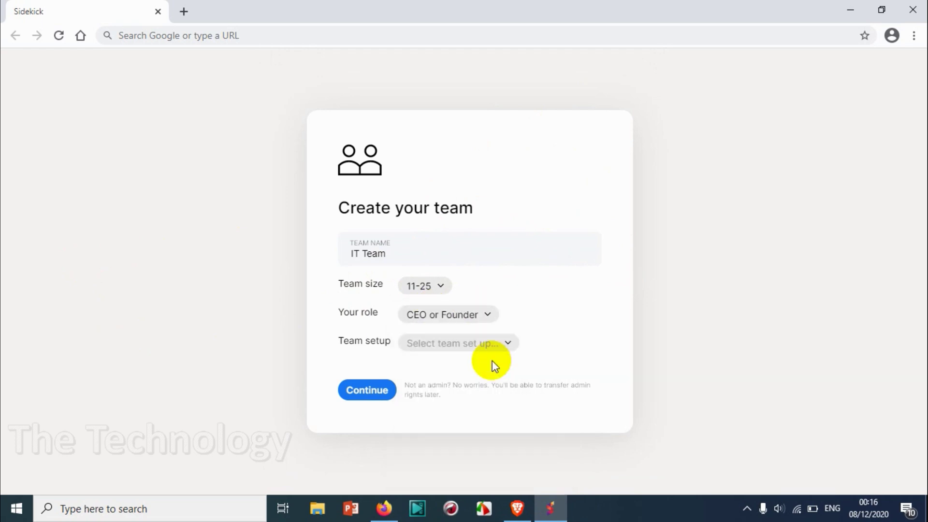
click(479, 339)
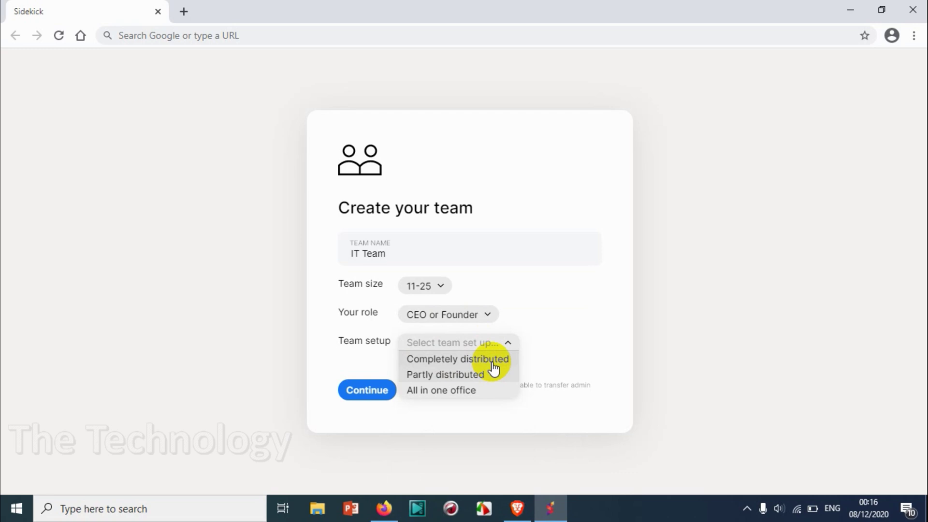
click(488, 392)
click(469, 349)
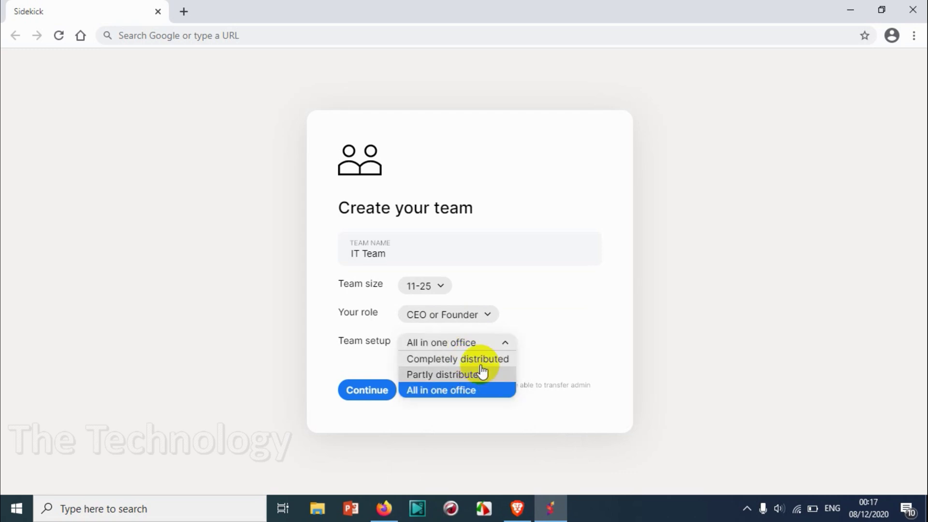
click(481, 360)
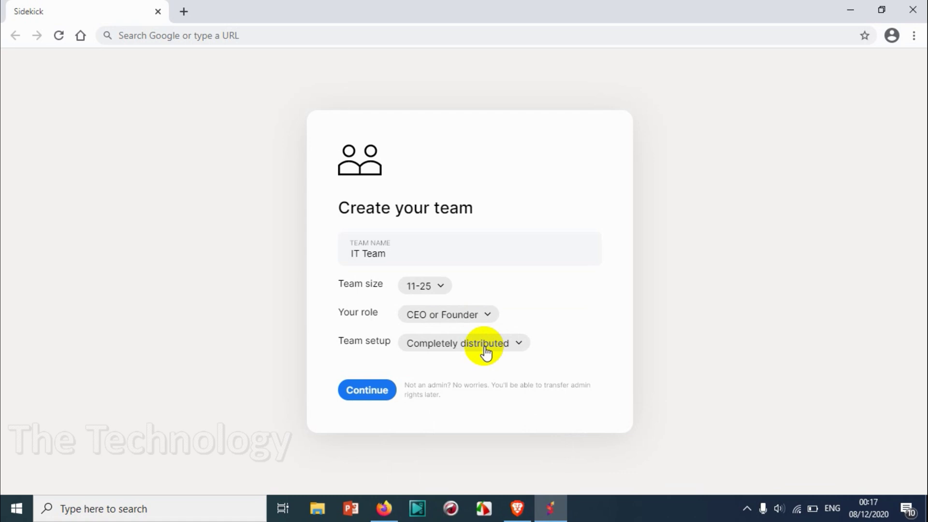
click(431, 287)
click(439, 289)
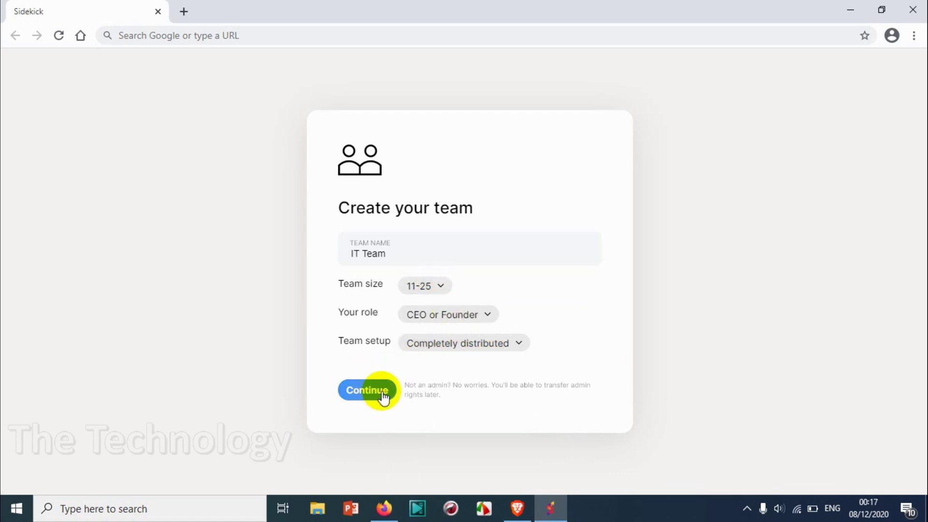
click(430, 344)
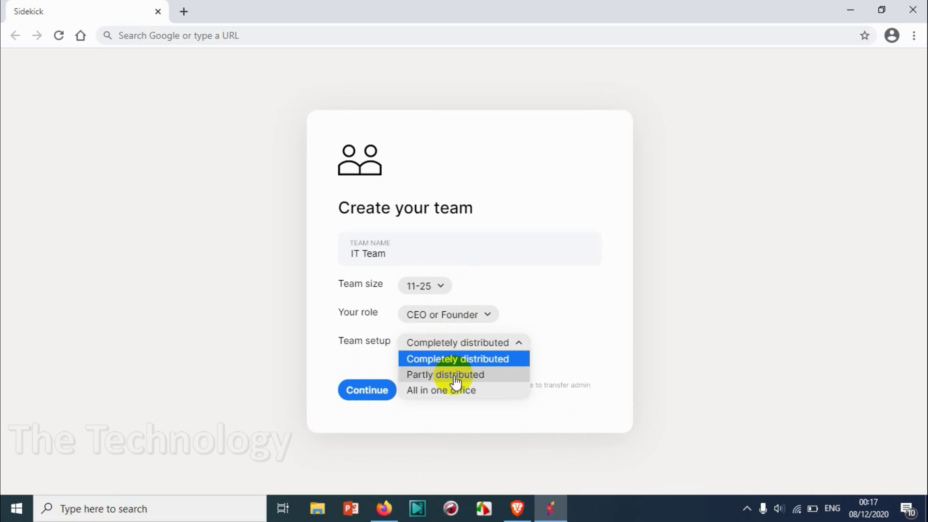
click(386, 388)
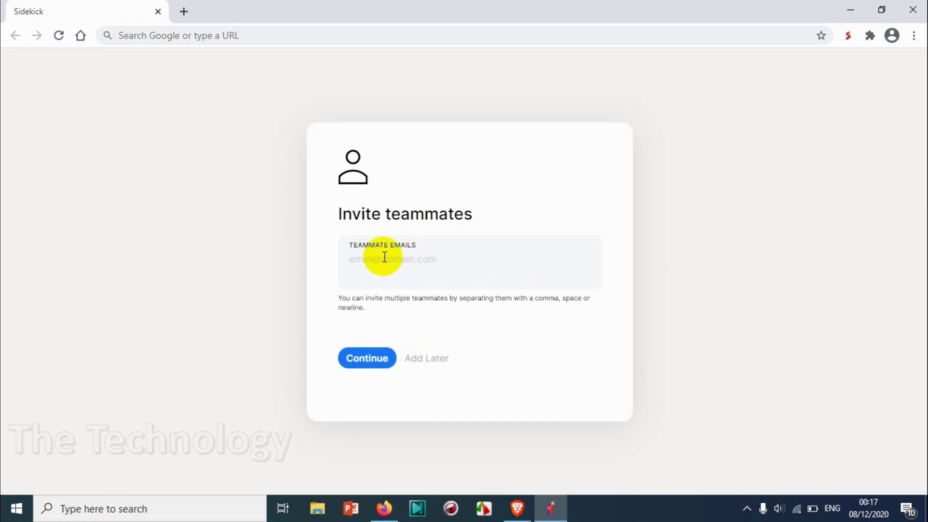
Postpone inviting teammates and accept the privacy statement.
click(429, 359)
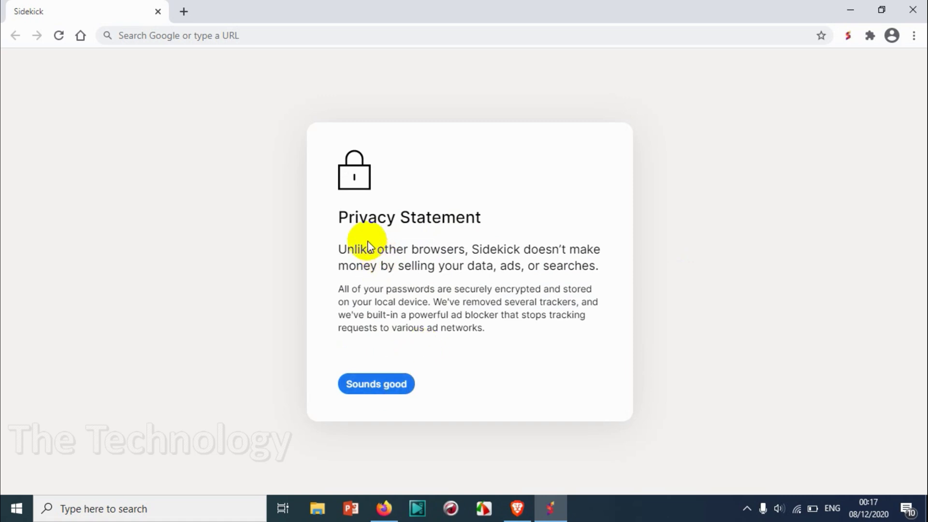
drag(345, 216, 518, 217)
click(413, 272)
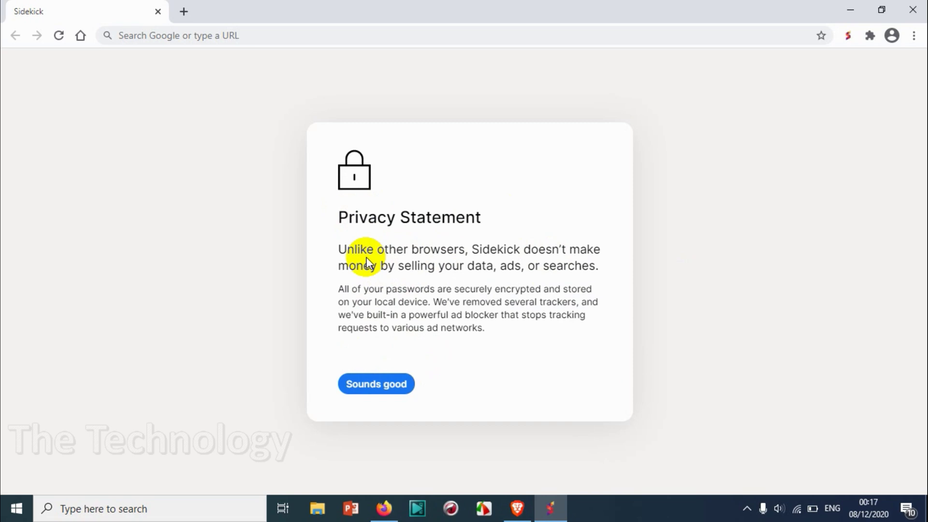
click(382, 392)
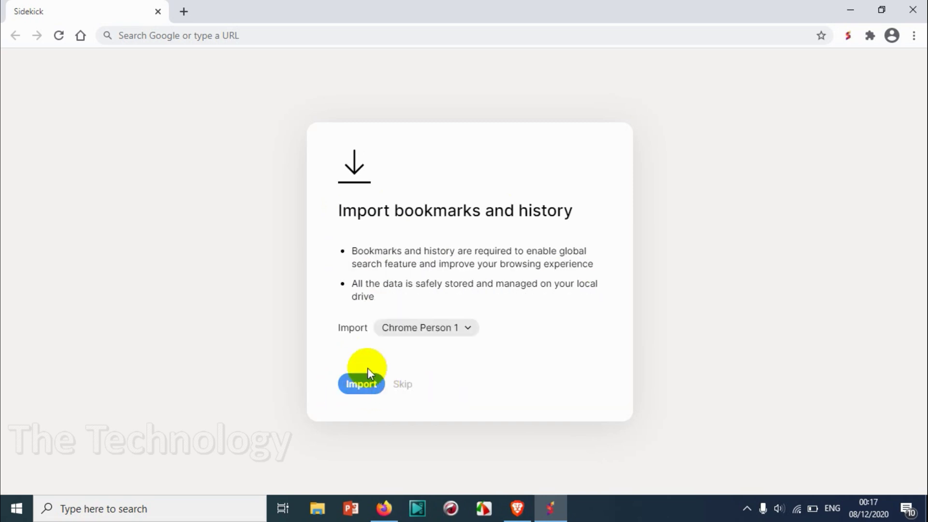
Check the available import sources for bookmarks and history, and skip importing both them and the login data.
click(417, 329)
click(419, 330)
click(418, 330)
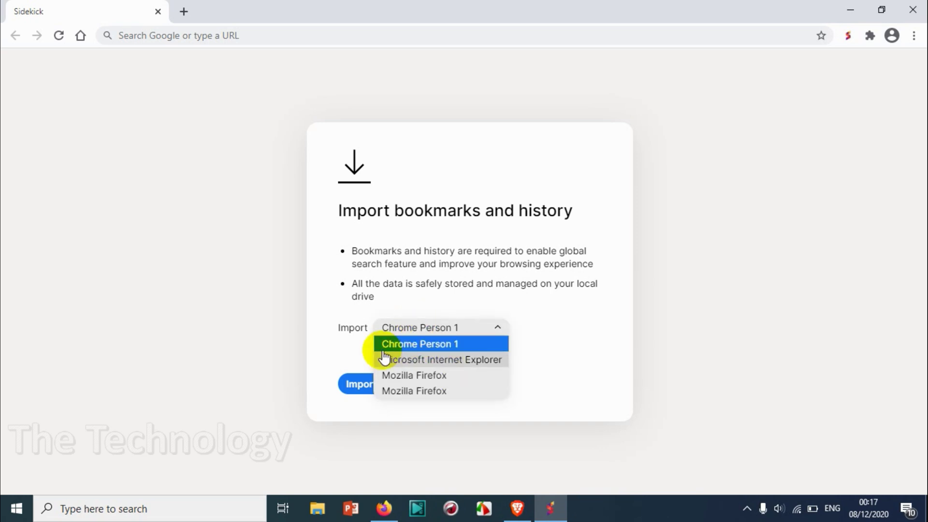
click(385, 334)
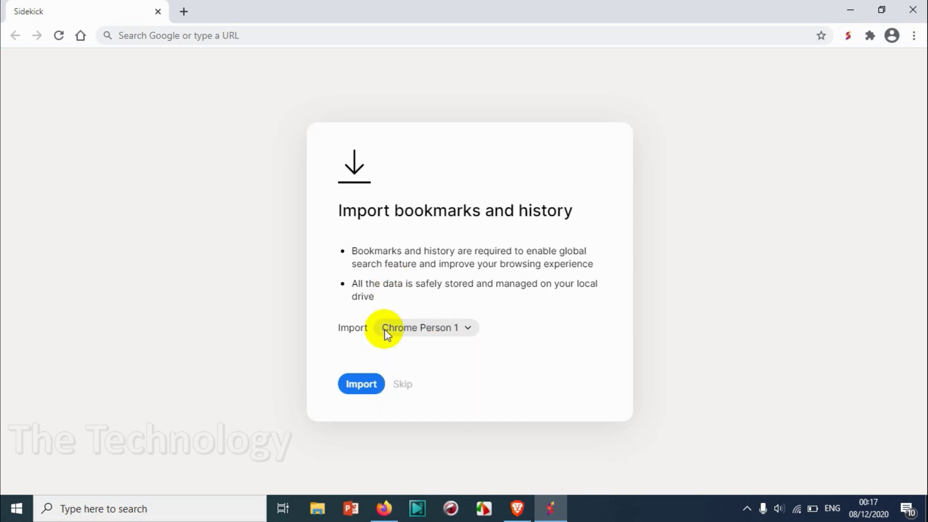
click(402, 384)
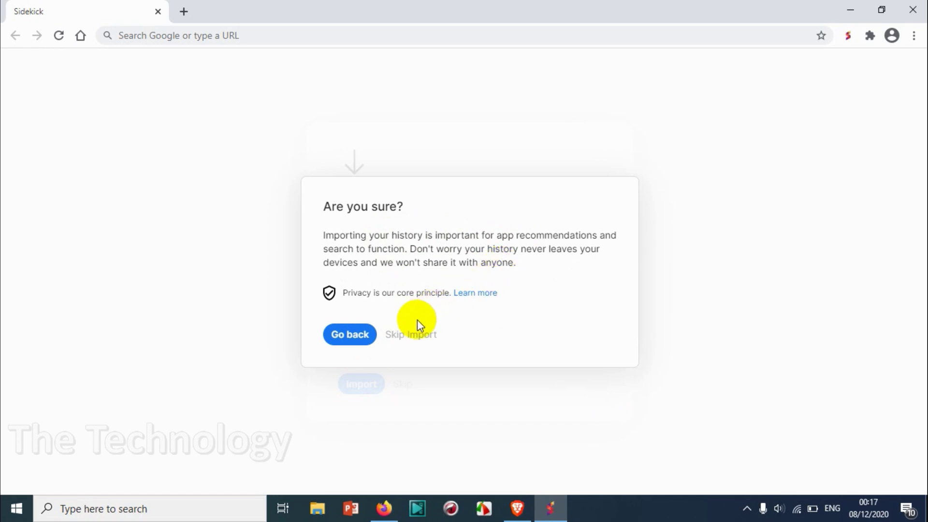
click(409, 334)
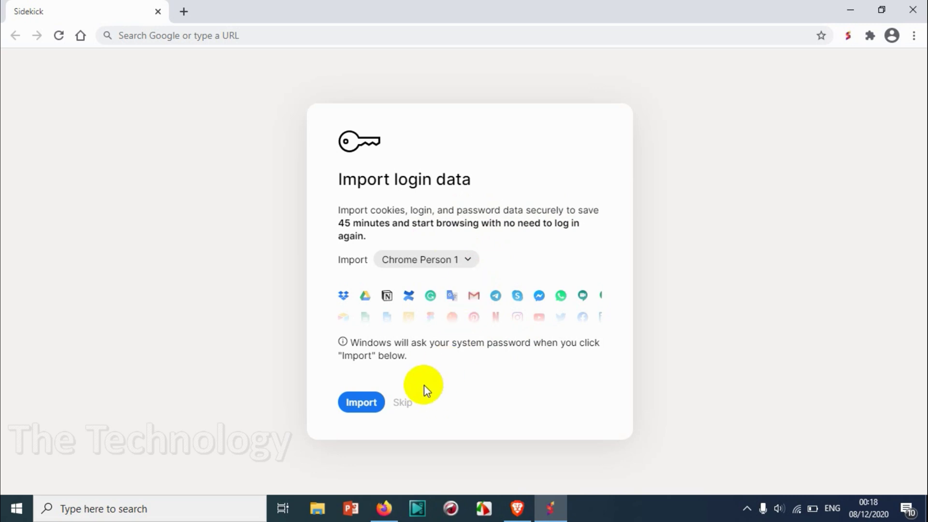
click(405, 403)
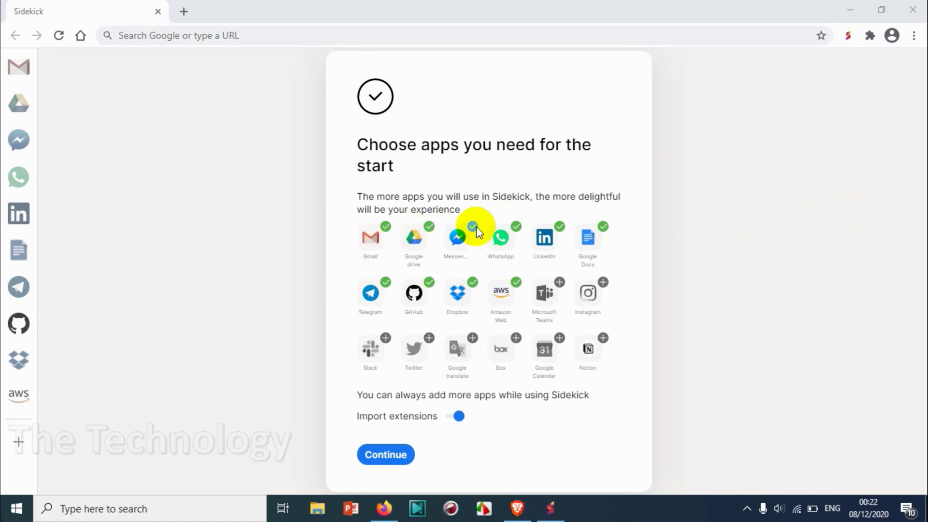
In the starting apps, deselect Google Docs and Amazon Web, and select Microsoft Teams, Instagram and Slack.
click(606, 234)
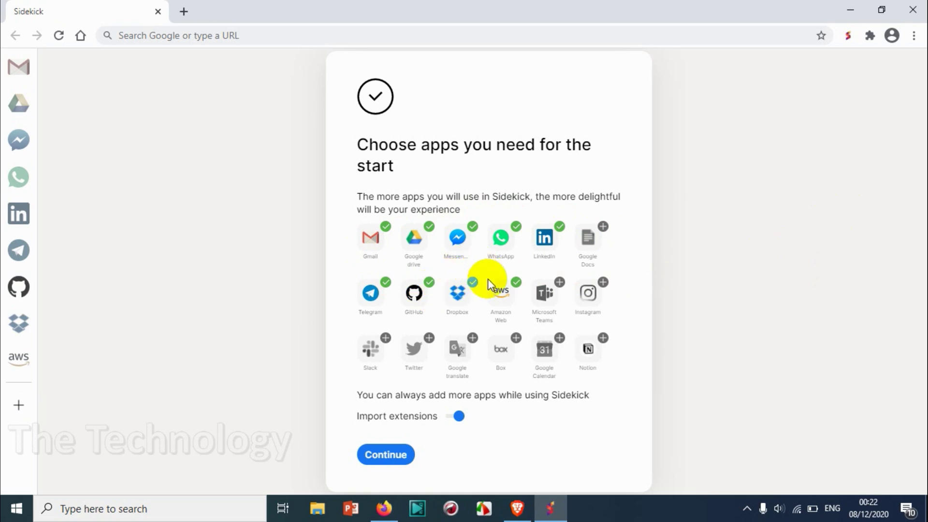
click(515, 284)
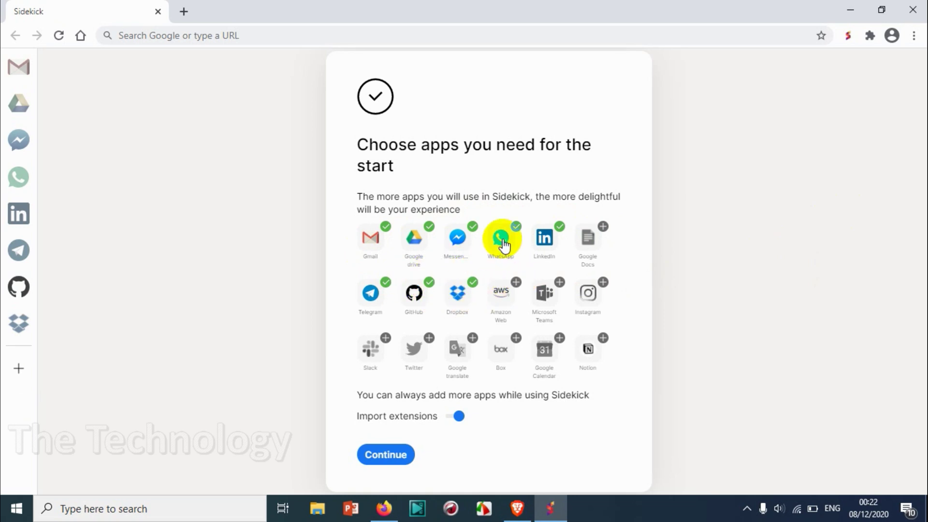
click(563, 282)
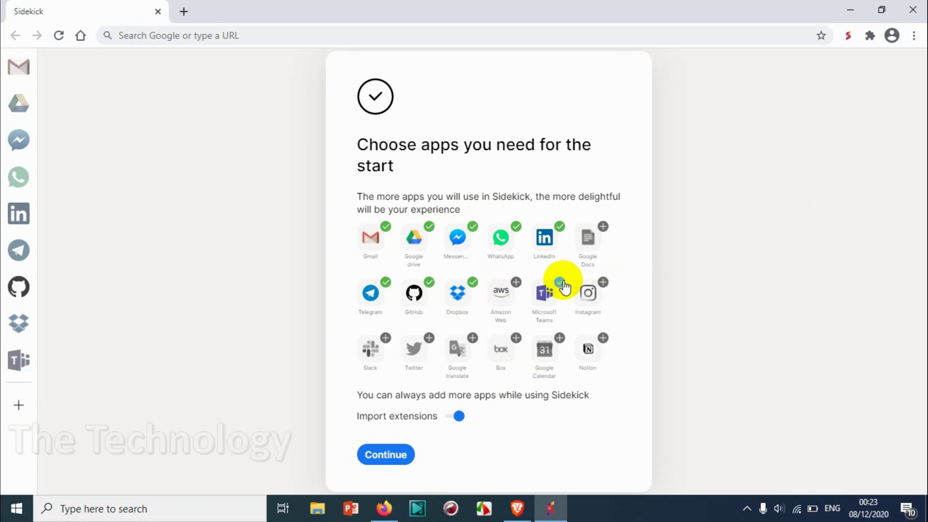
click(605, 283)
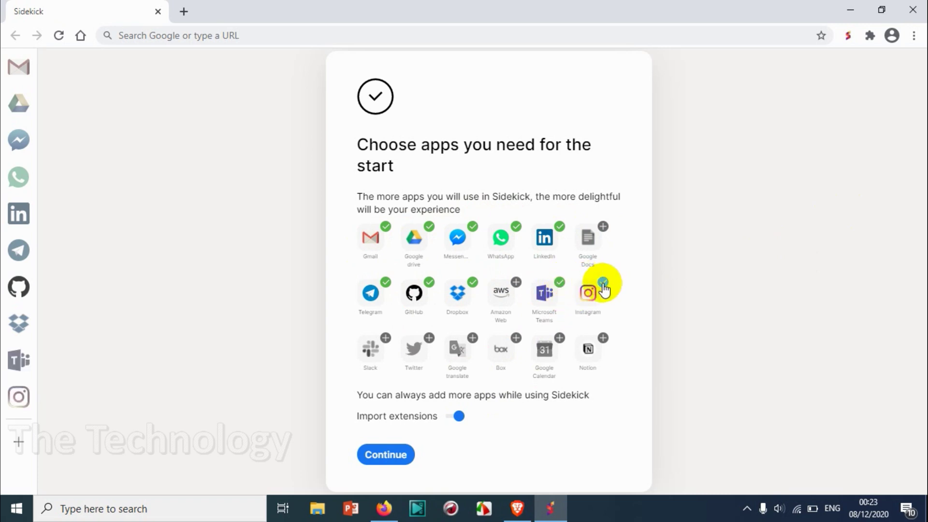
click(386, 338)
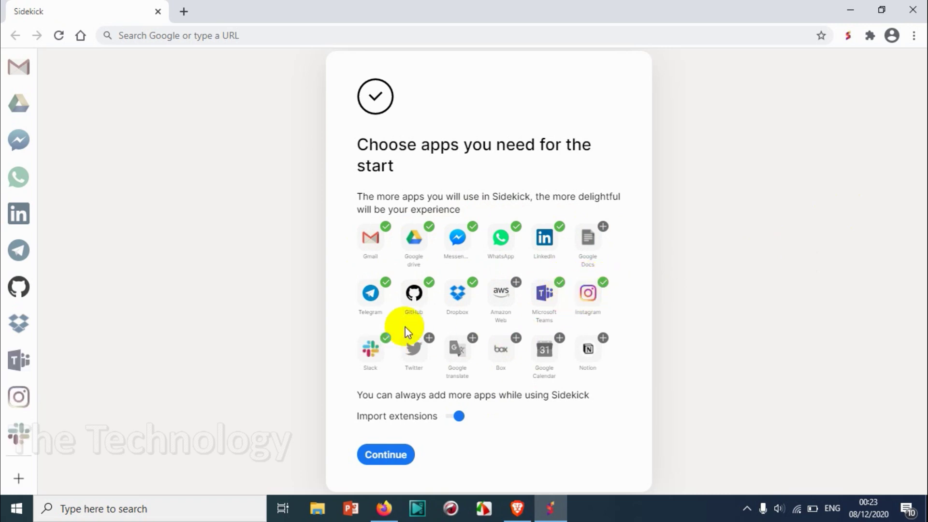
Deselect Instagram, Microsoft Teams, Google Drive, Messenger, GitHub, Dropbox and Slack, and continue the setup with Gmail, WhatsApp, LinkedIn and Telegram.
click(602, 284)
click(556, 280)
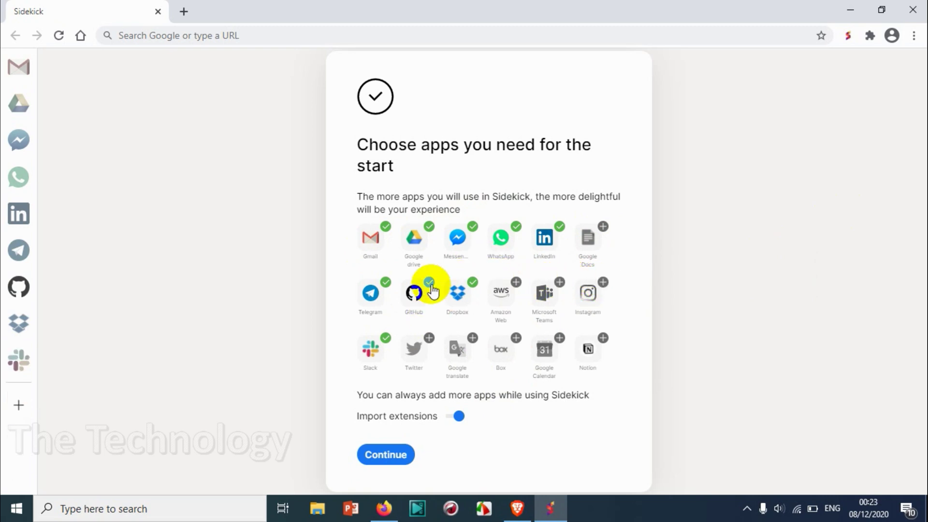
click(430, 227)
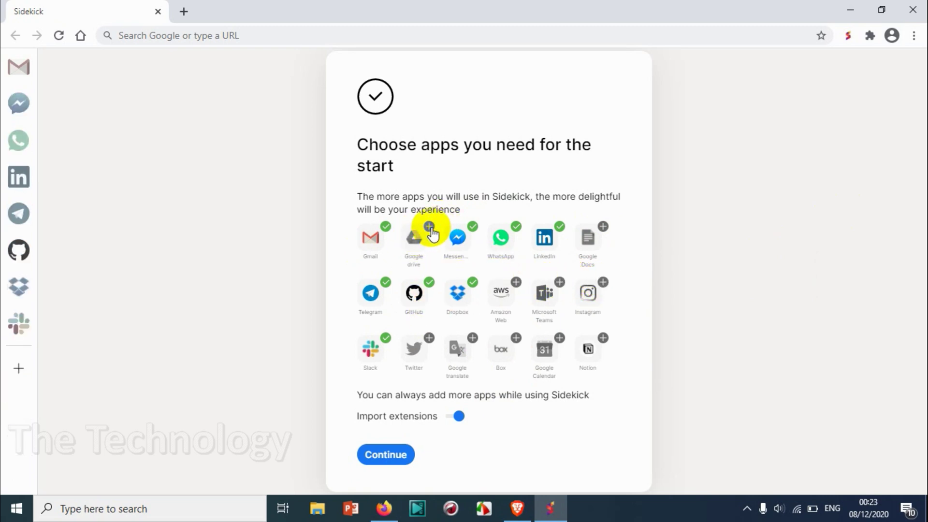
click(472, 227)
click(387, 284)
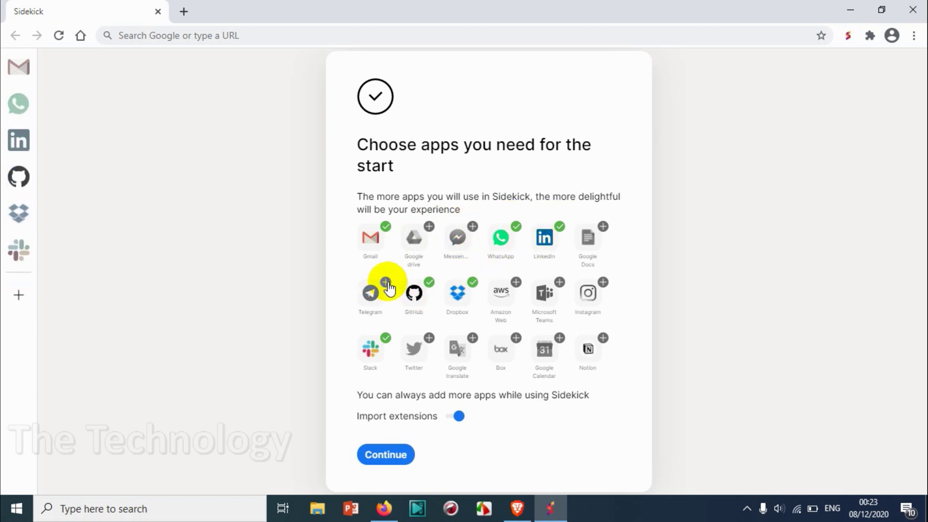
click(386, 284)
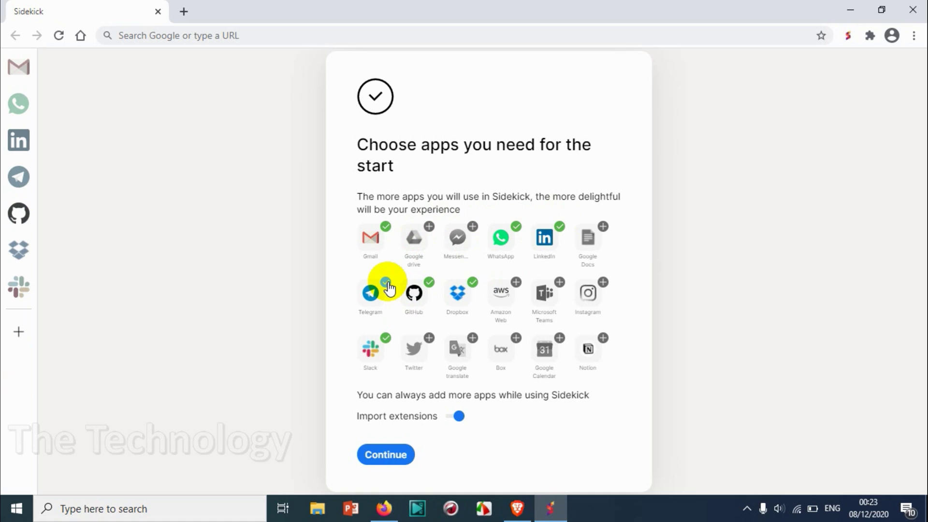
click(429, 283)
click(473, 284)
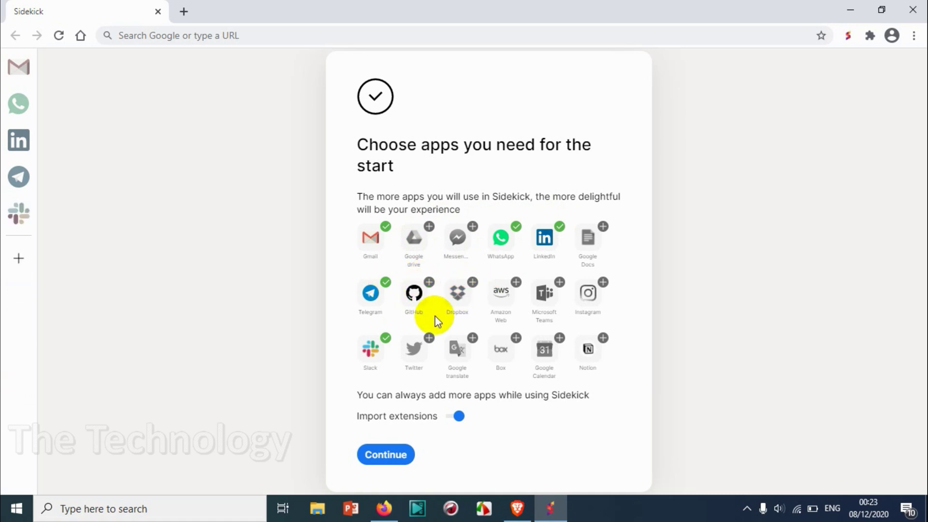
click(384, 343)
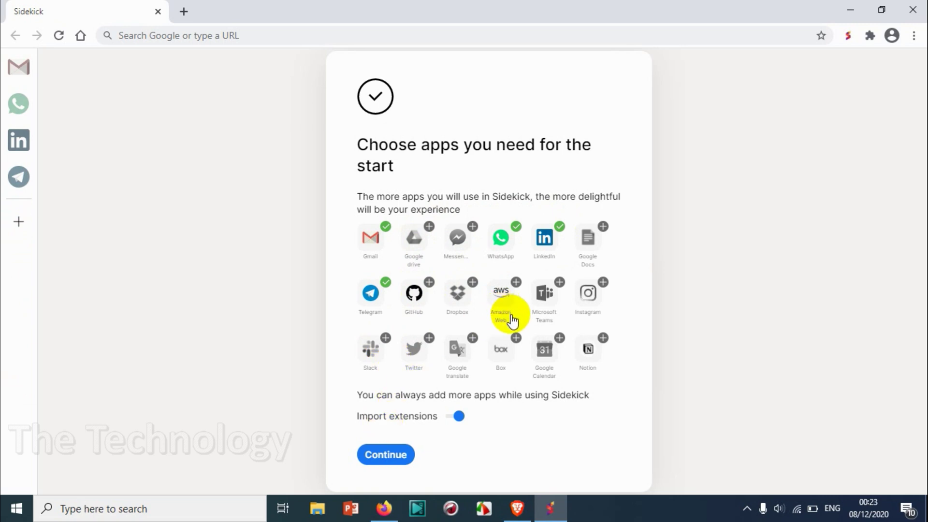
click(405, 455)
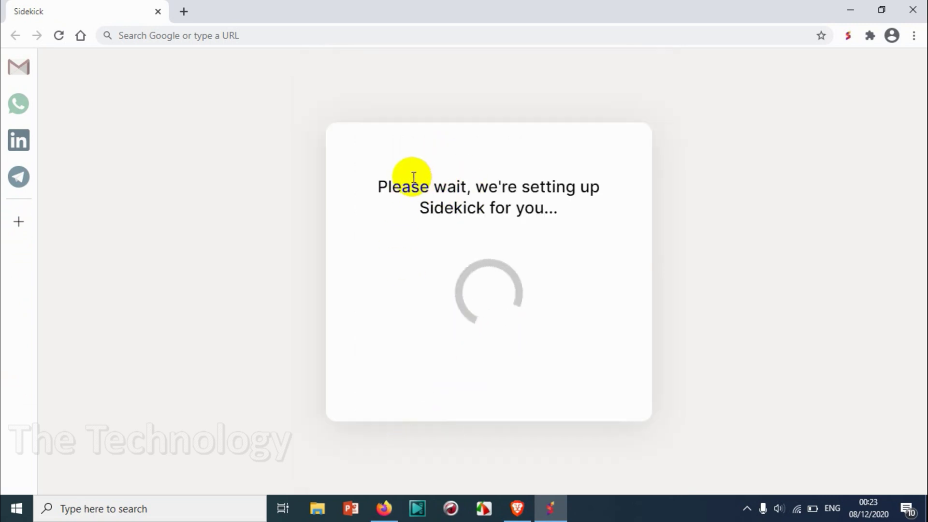
mouse_move(375, 186)
mouse_down()
mouse_move(503, 193)
mouse_move(600, 218)
mouse_up()
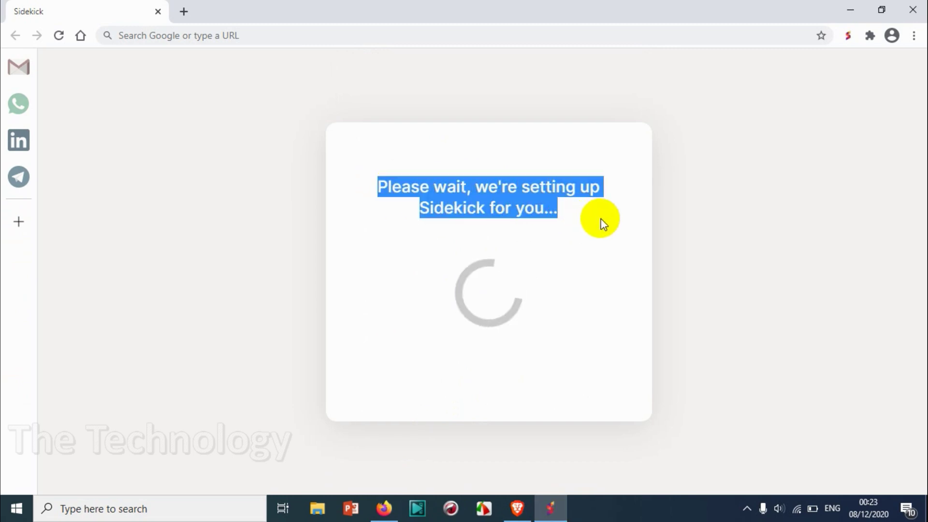
right_click(601, 221)
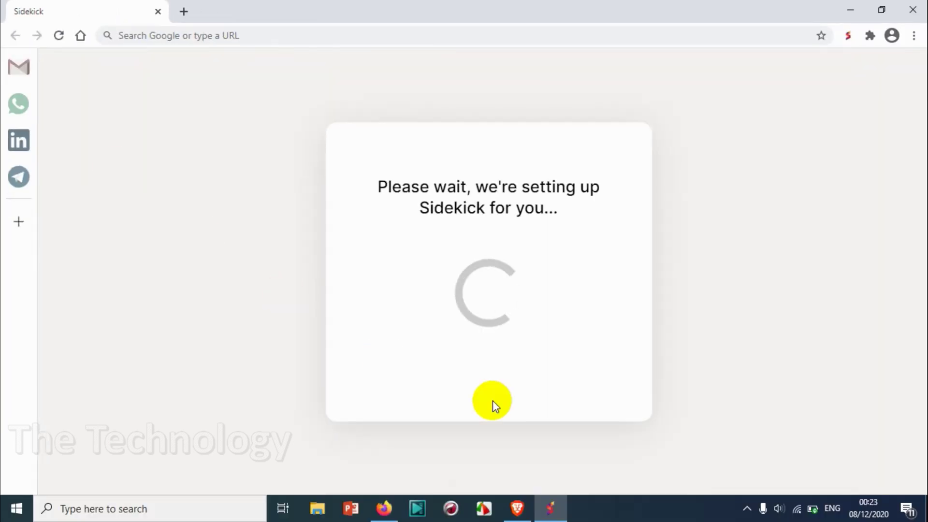
key(XF86MonBrightnessUp)
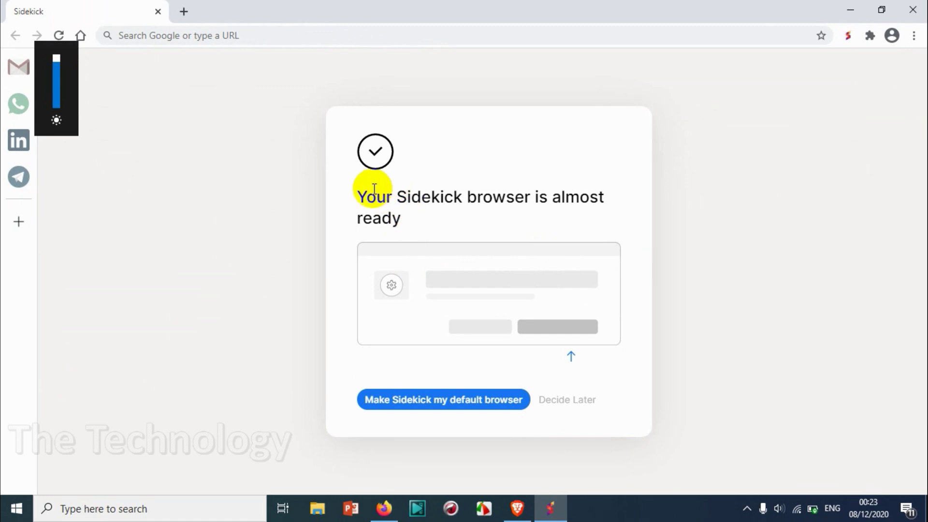
drag(358, 189, 412, 221)
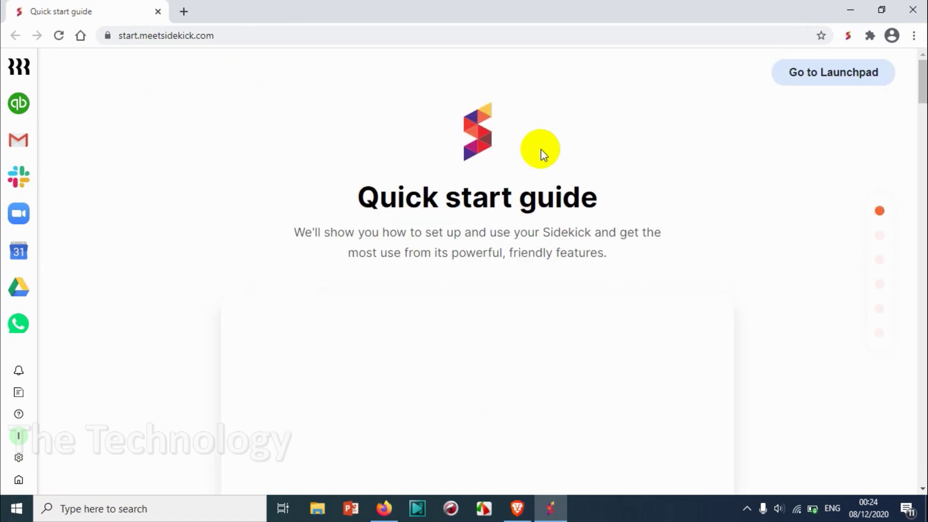
Examine the quick start guide's introduction, the onboarding video section and the start of the Apps section.
scroll(566, 205, down, 5)
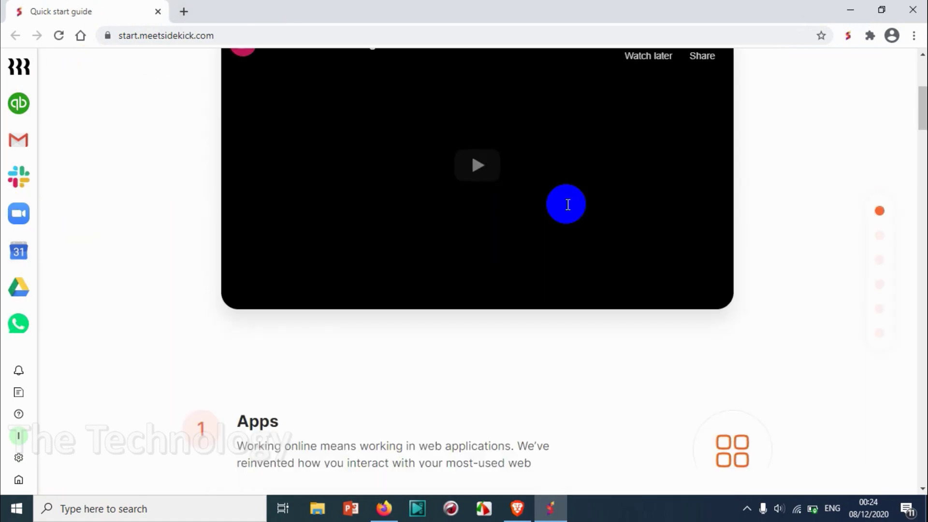
scroll(567, 205, up, 4)
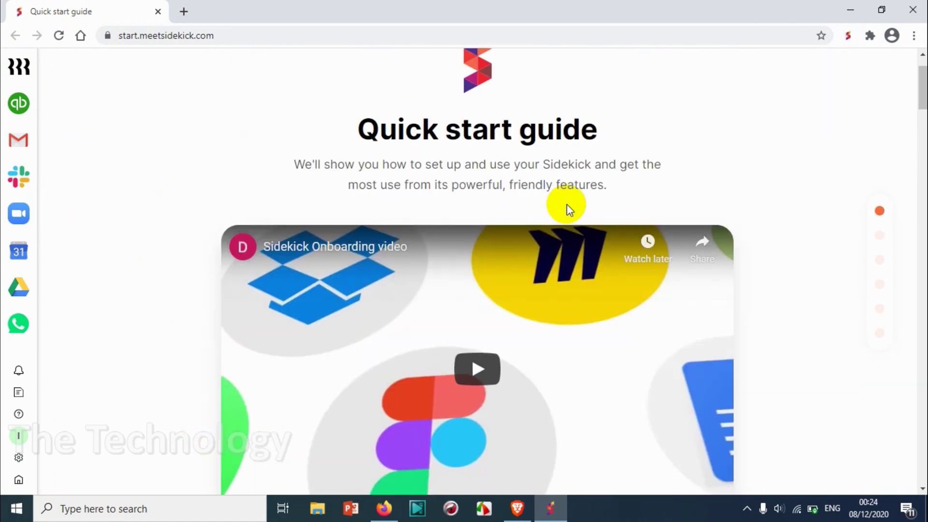
scroll(566, 204, down, 9)
scroll(509, 248, up, 4)
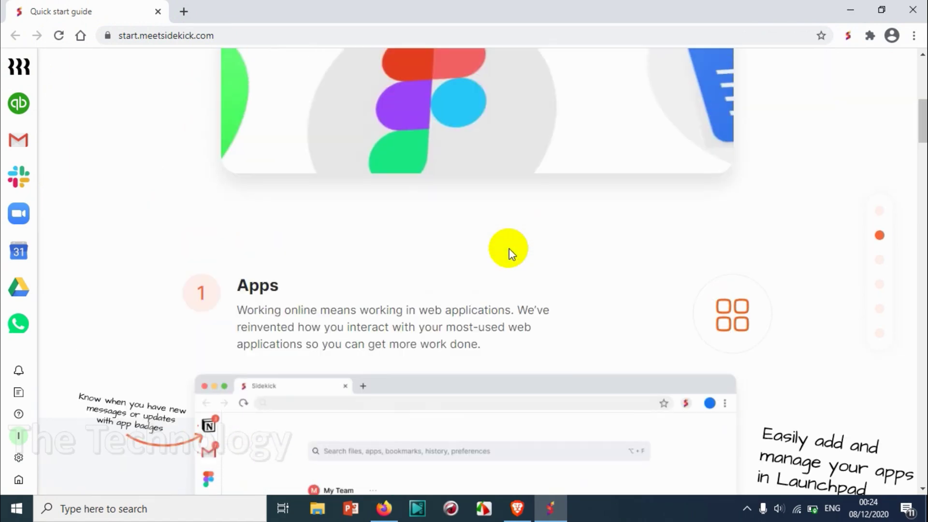
scroll(508, 248, up, 7)
scroll(530, 265, down, 6)
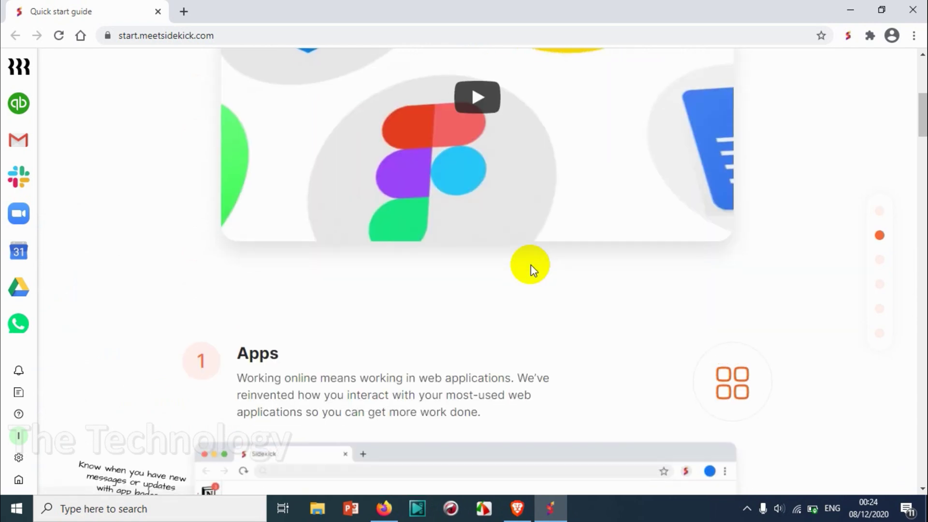
scroll(556, 251, down, 4)
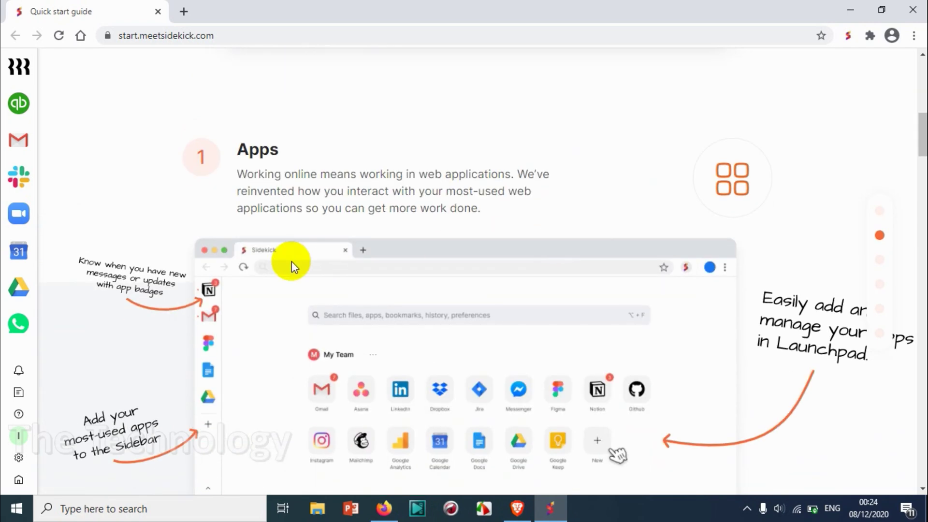
scroll(293, 261, up, 9)
scroll(472, 275, down, 8)
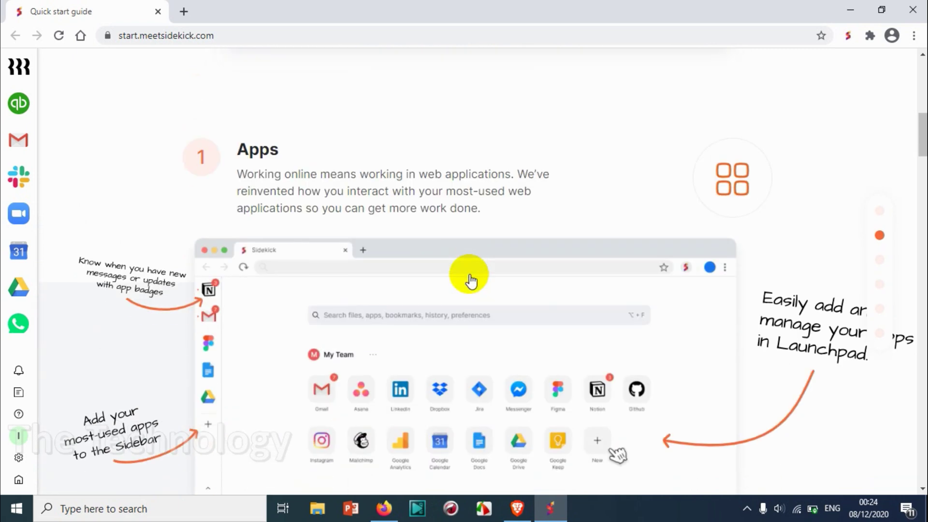
scroll(410, 160, up, 1)
scroll(410, 160, up, 7)
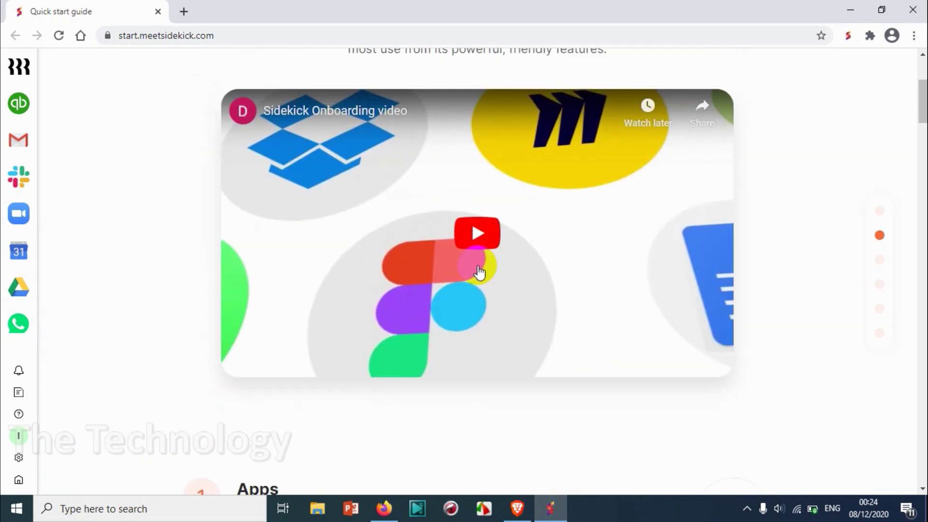
scroll(321, 213, down, 3)
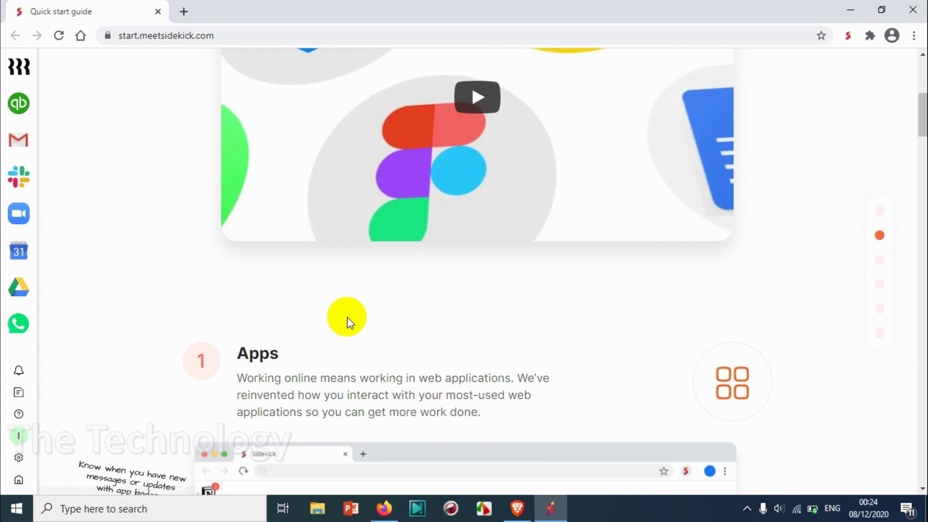
Review the guide's Launchpad and sidebar illustration and its sections on multiple accounts and shortcuts.
scroll(353, 317, down, 6)
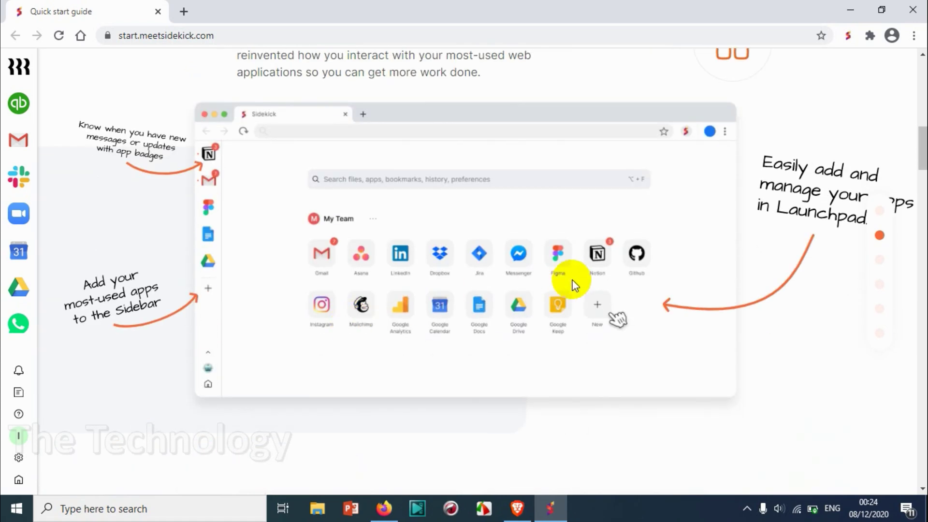
scroll(575, 285, down, 10)
scroll(566, 291, up, 8)
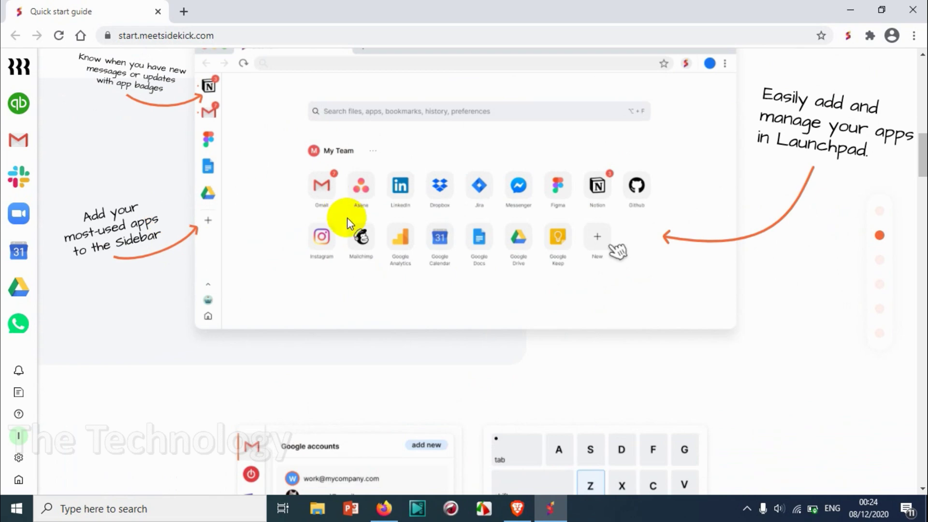
scroll(667, 259, down, 8)
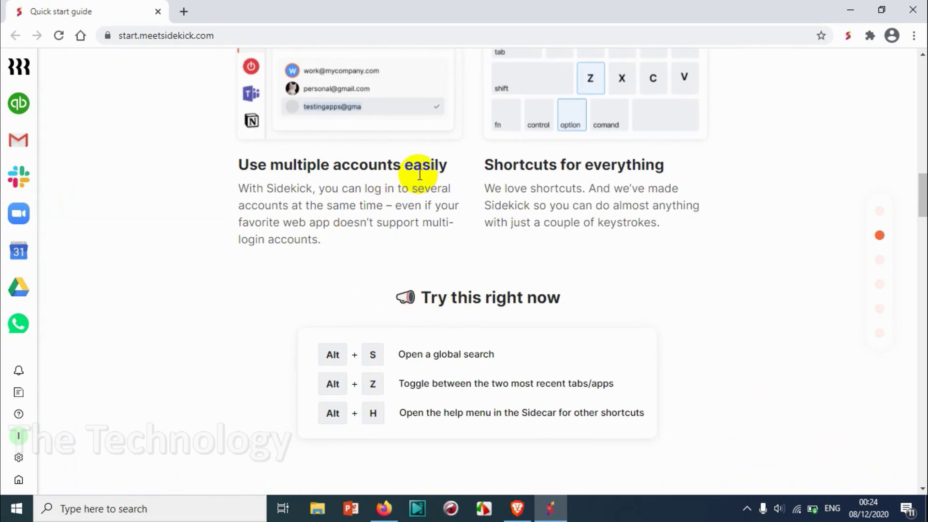
scroll(435, 208, up, 3)
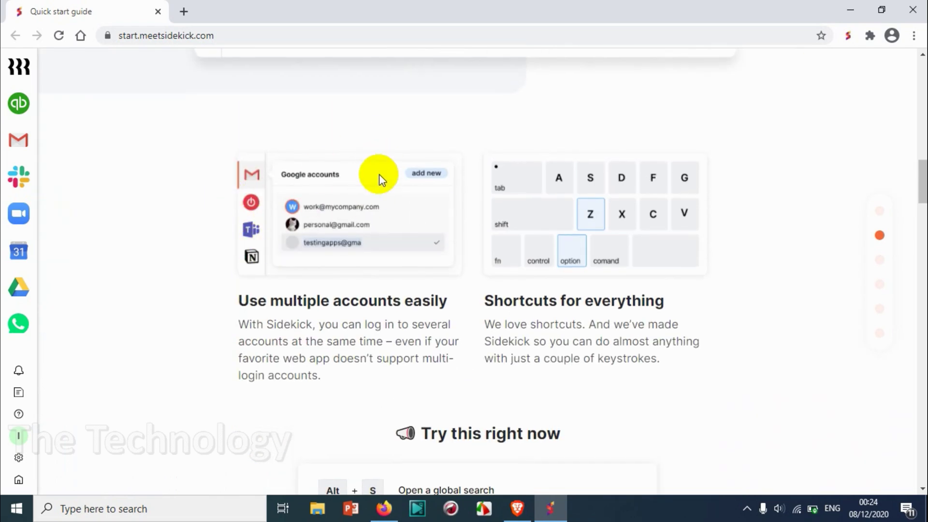
scroll(648, 329, down, 4)
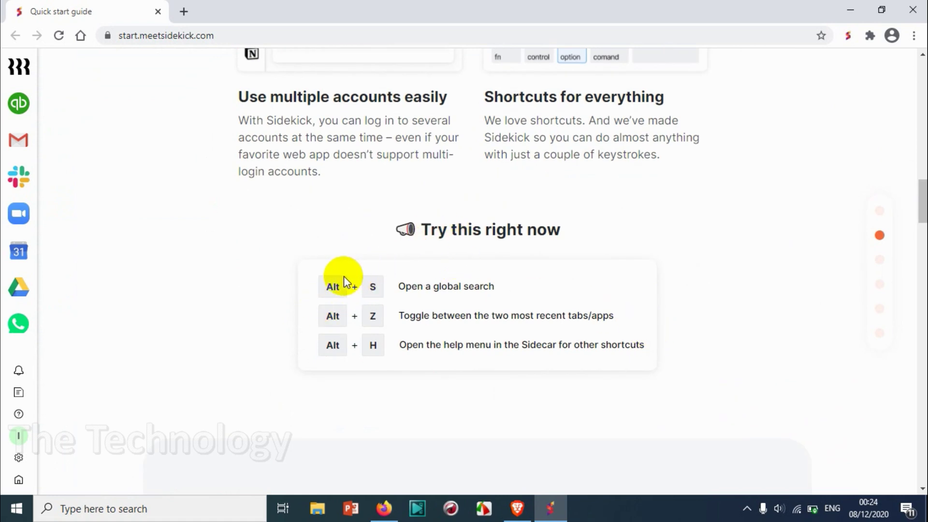
Check the guide's suggested shortcuts, then try the global search and dismiss it.
drag(317, 290, 387, 345)
click(448, 285)
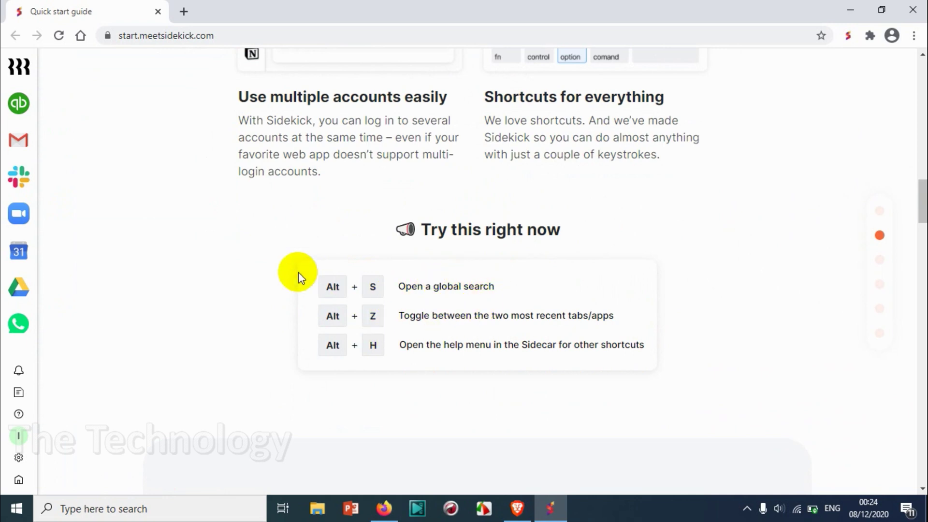
key(alt+s)
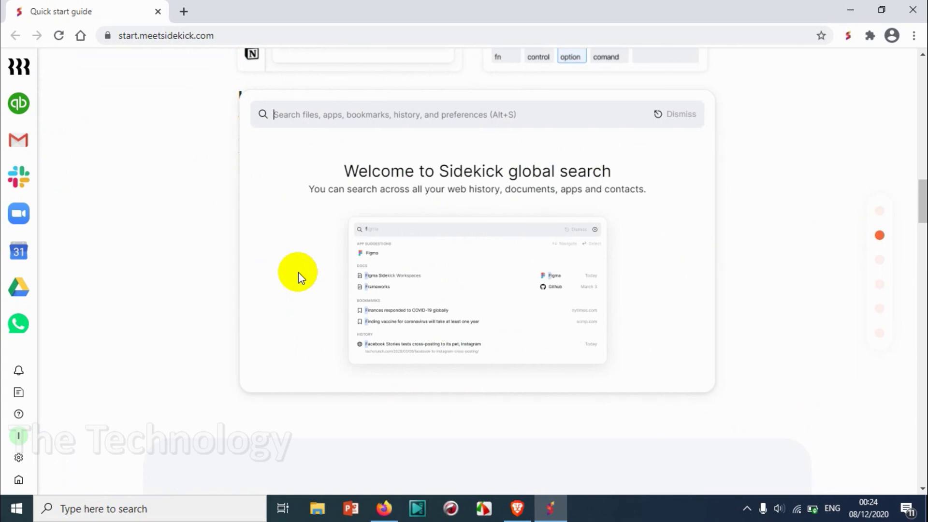
key(Escape)
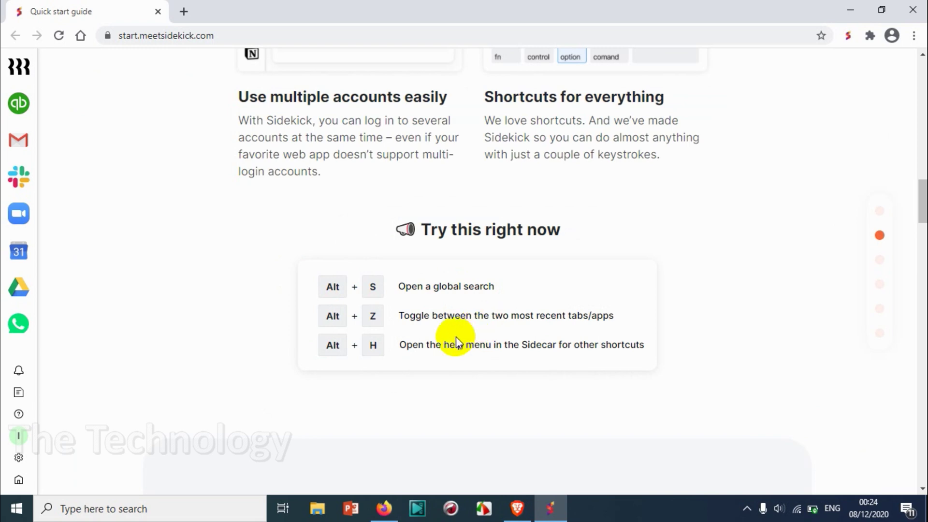
Search Google for "gg" in a new tab, then toggle back to the Quick start guide tab.
click(186, 12)
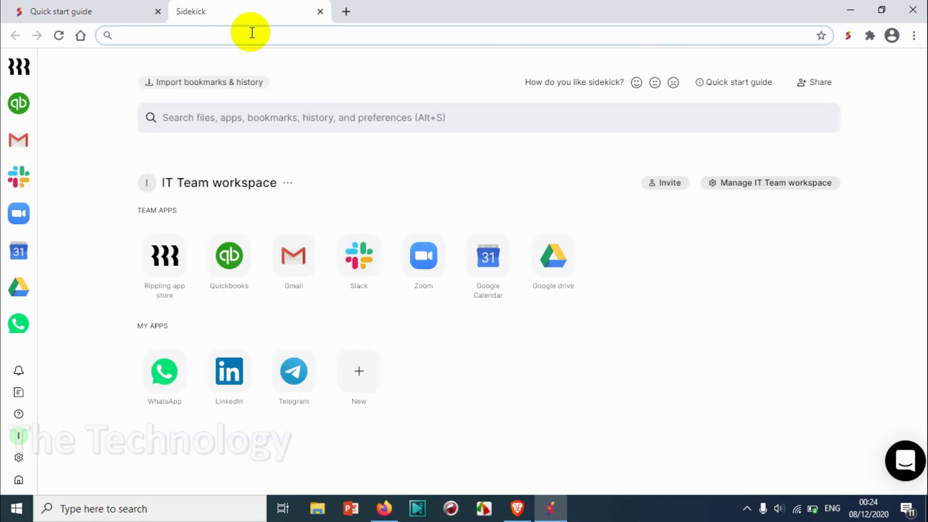
text(gg)
key(Return)
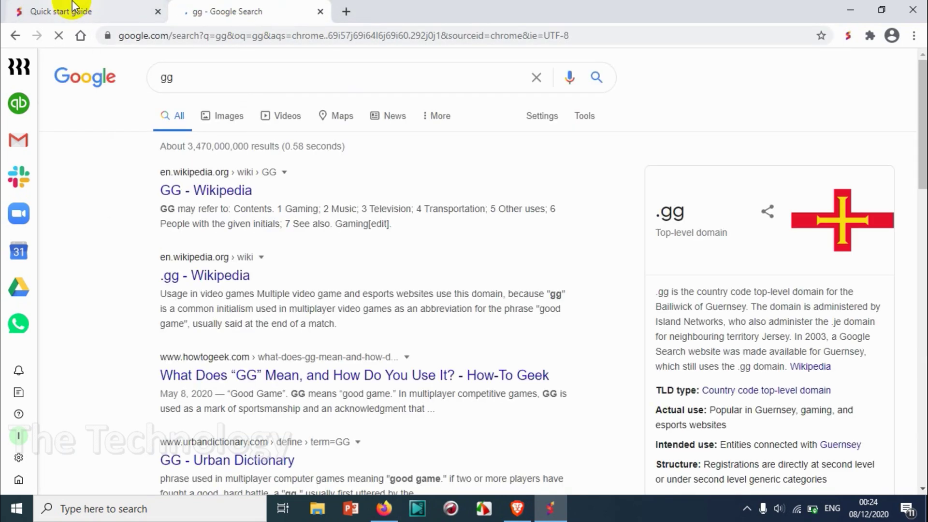
key(alt+z)
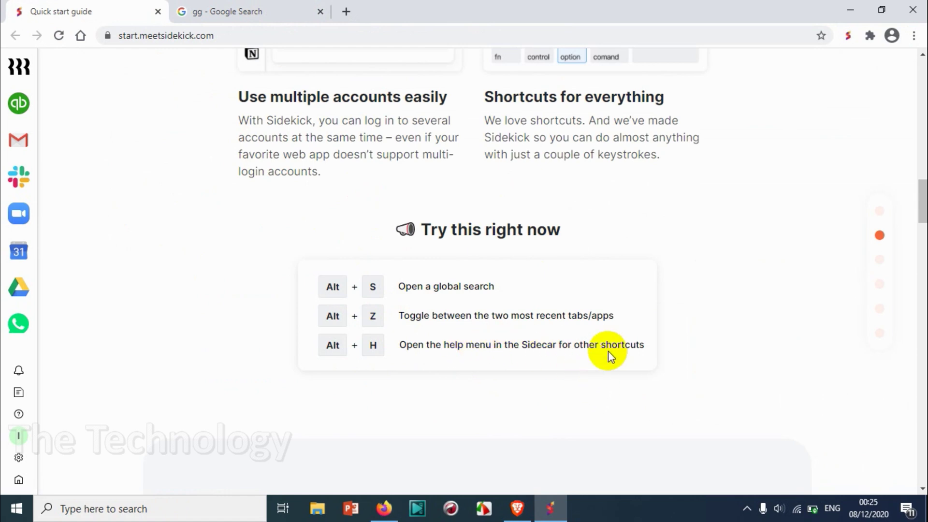
Open the Sidecar help menu to view the other keyboard shortcuts, and close it.
key(alt+h)
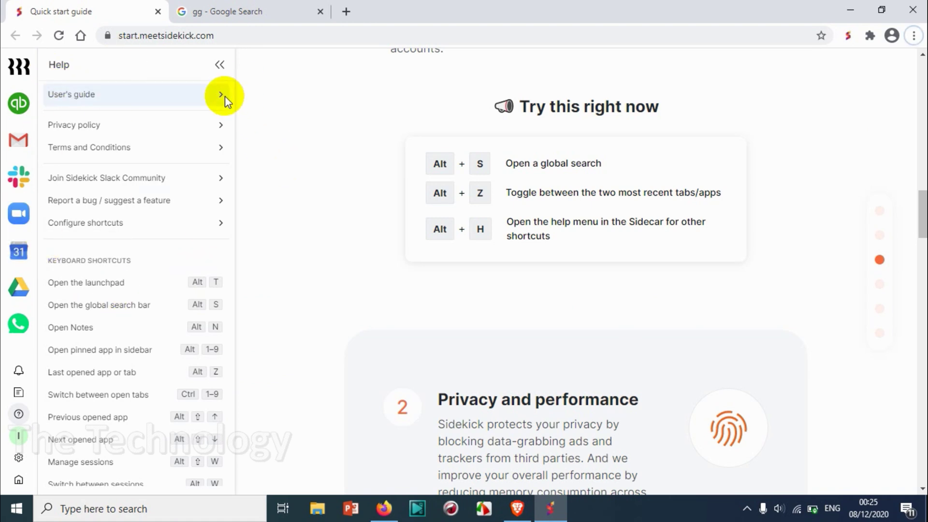
key(alt+h)
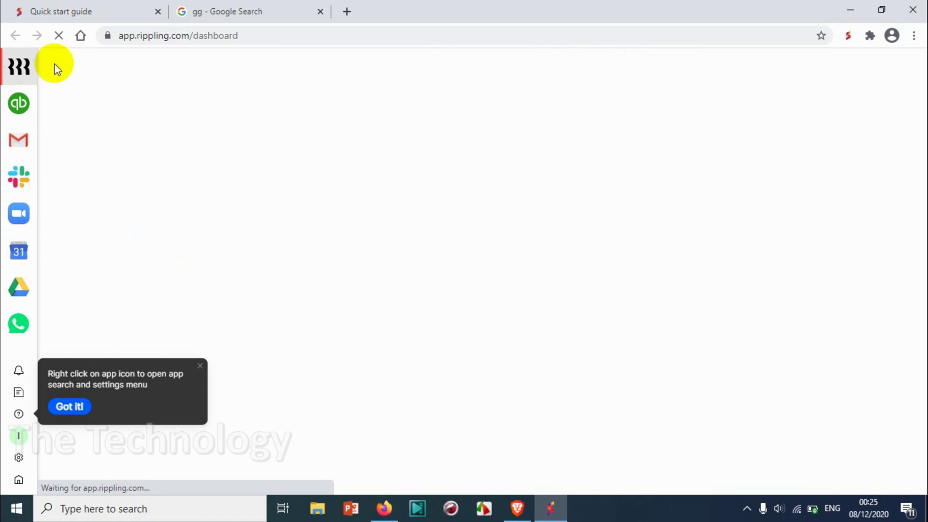
Dismiss the app-settings tip shown over the Rippling app and open the QuickBooks app.
click(54, 403)
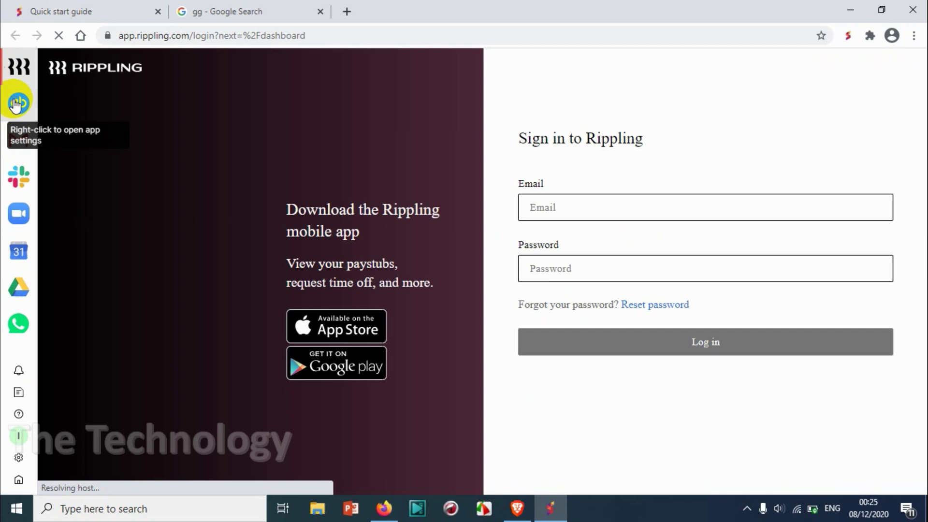
click(17, 104)
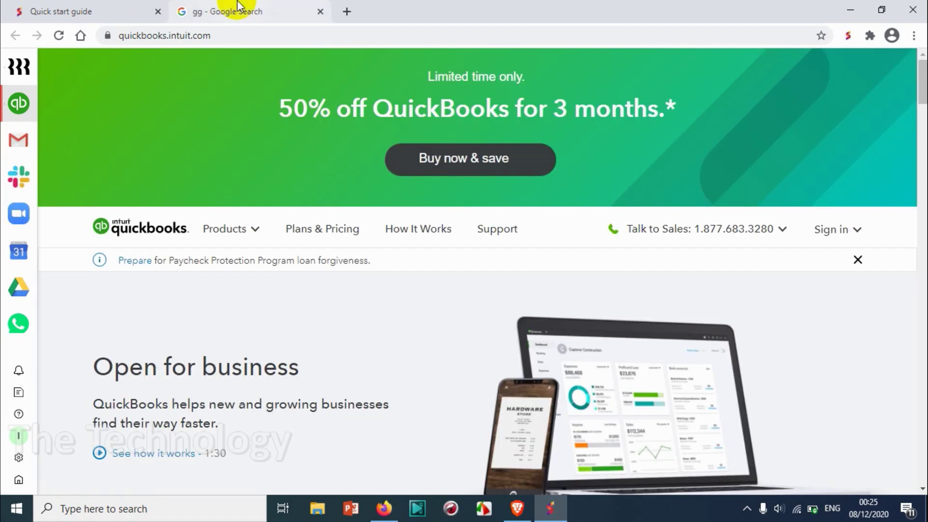
Switch through the Google search and Quick start guide tabs, return to QuickBooks, and go to its United Arab Emirates site.
click(237, 6)
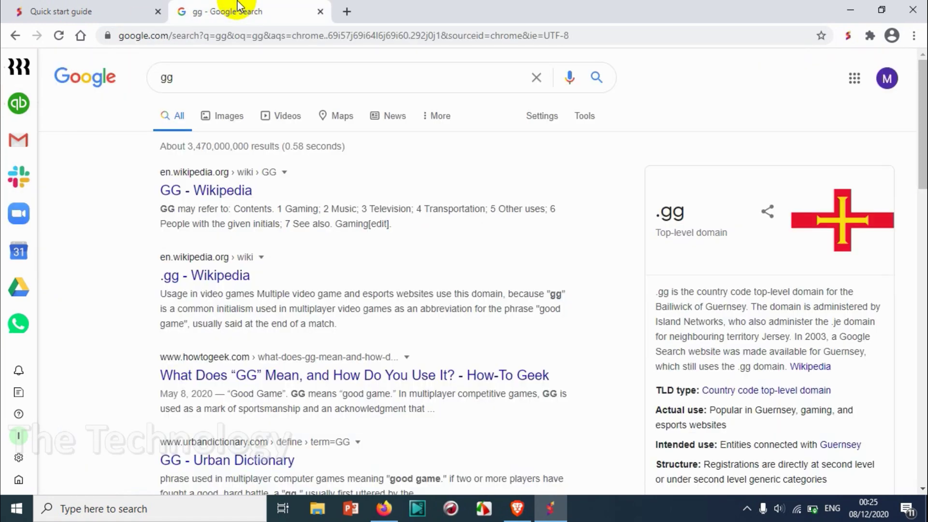
click(122, 10)
click(18, 102)
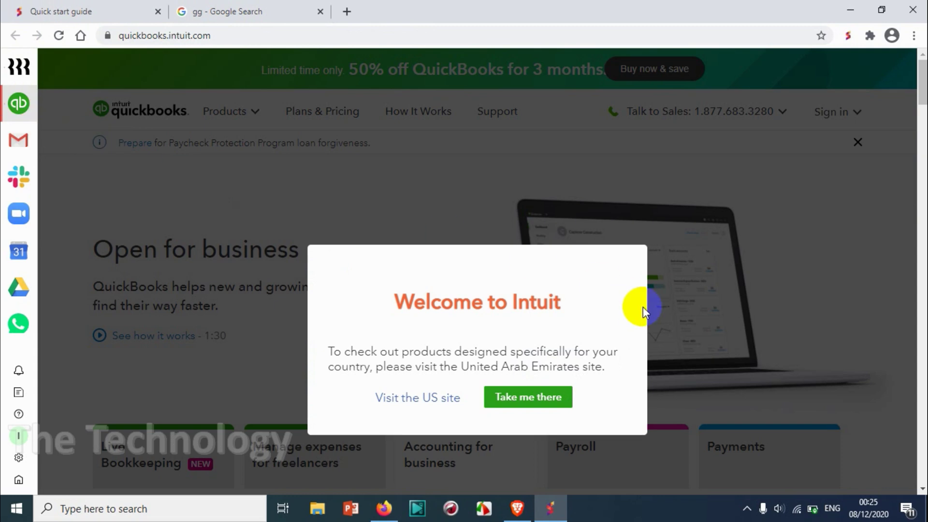
click(564, 396)
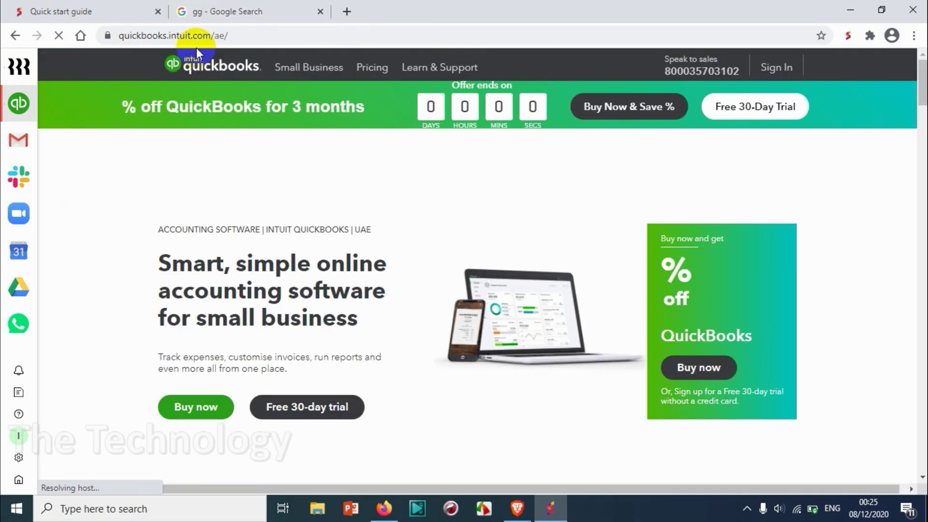
View the QuickBooks app's history and settings popup, close it, and look through the remaining apps in the sidebar.
click(25, 100)
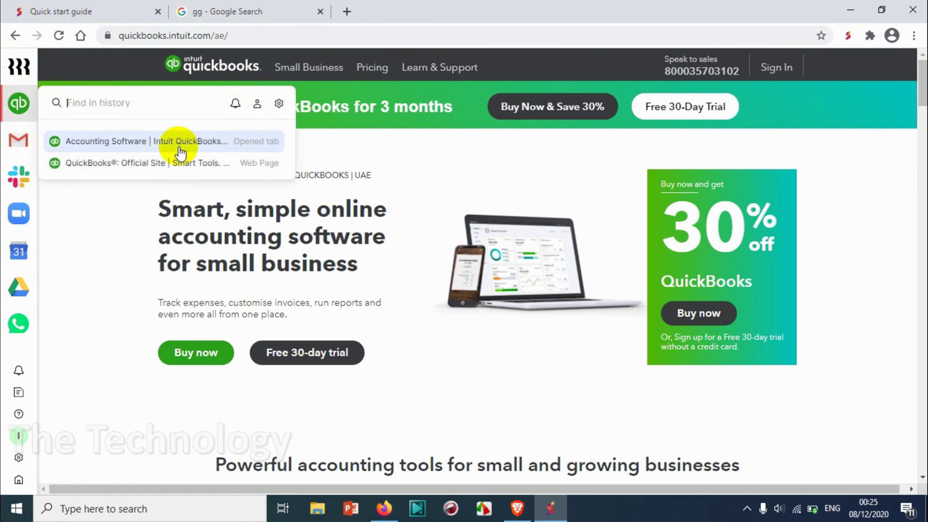
click(65, 220)
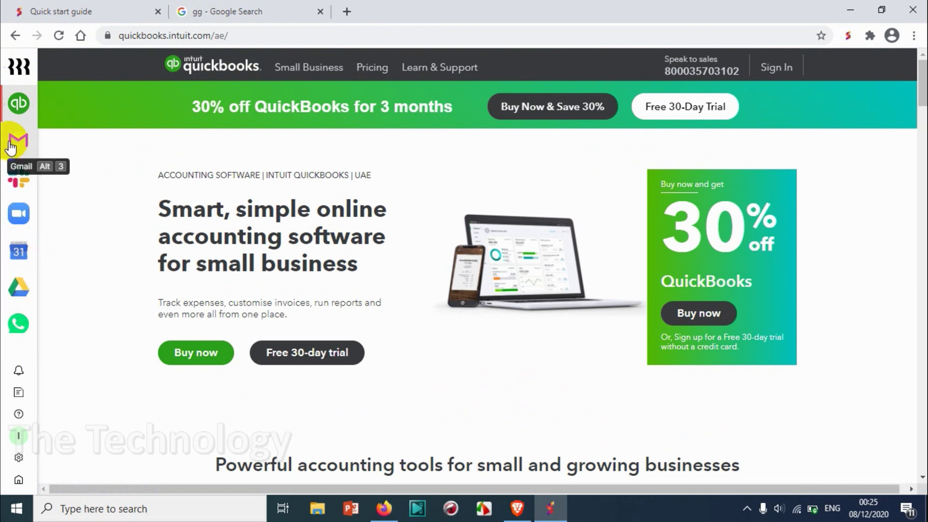
click(19, 349)
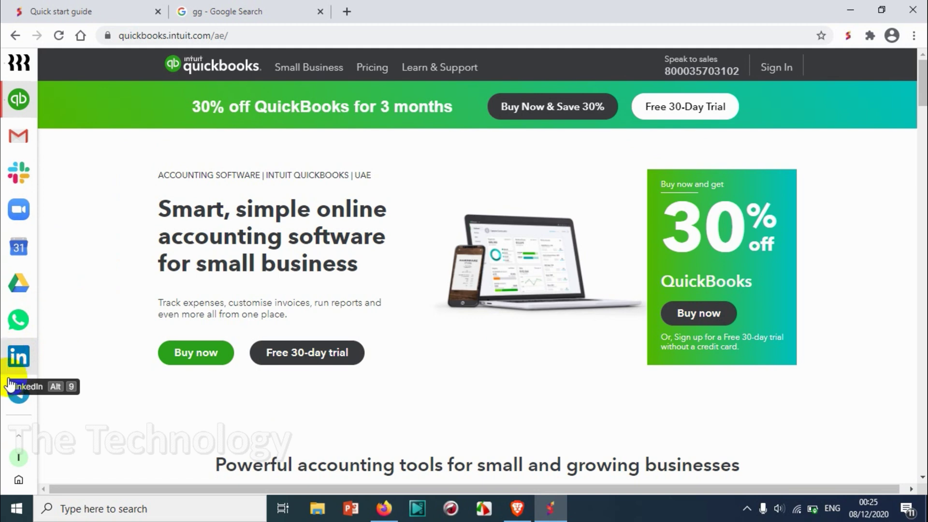
scroll(20, 338, down, 1)
Look over the QuickBooks home page and its Small Business options.
scroll(513, 270, down, 8)
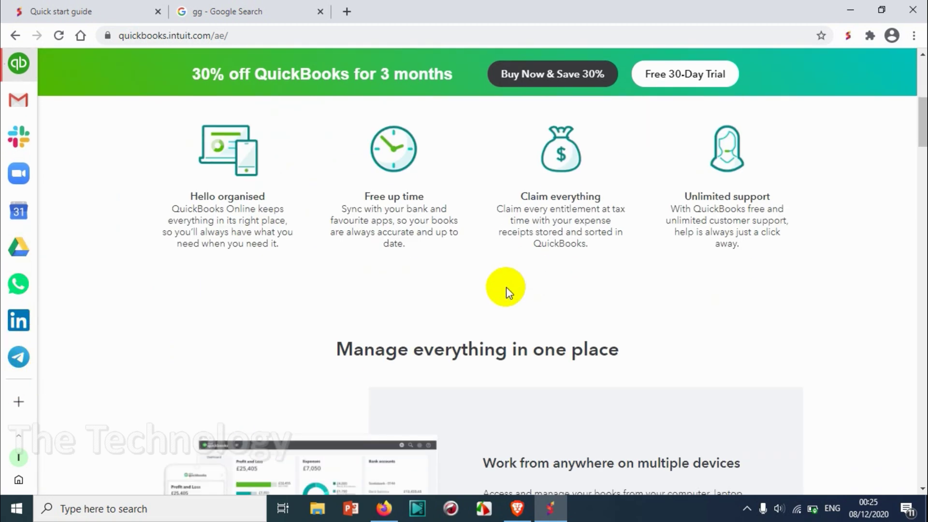
scroll(547, 314, up, 8)
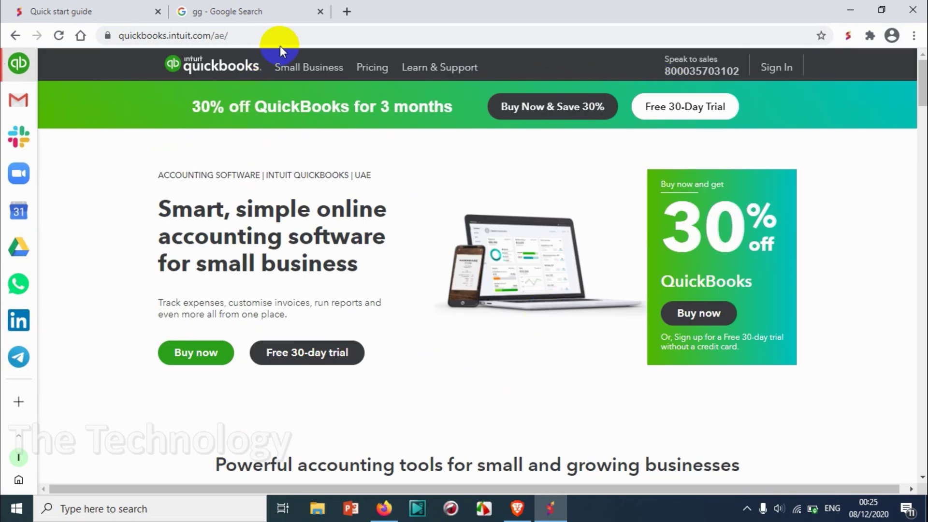
mouse_move(284, 70)
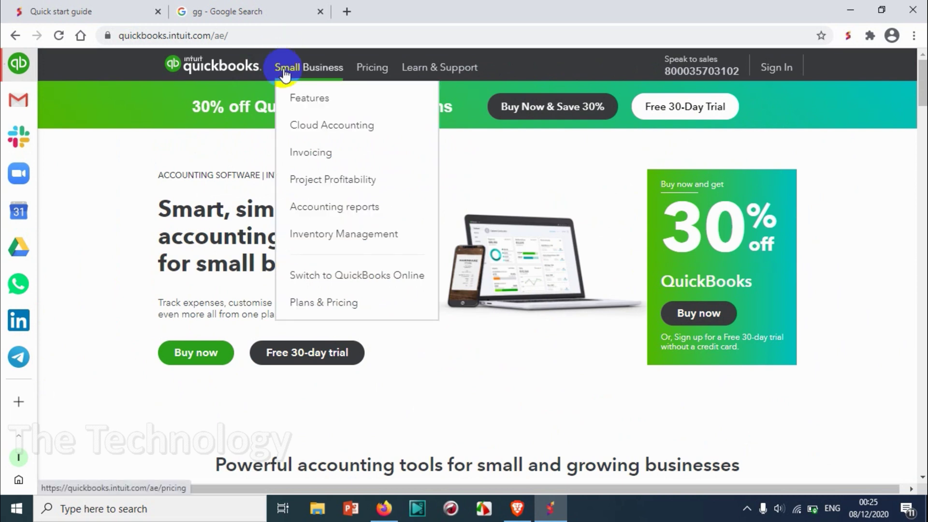